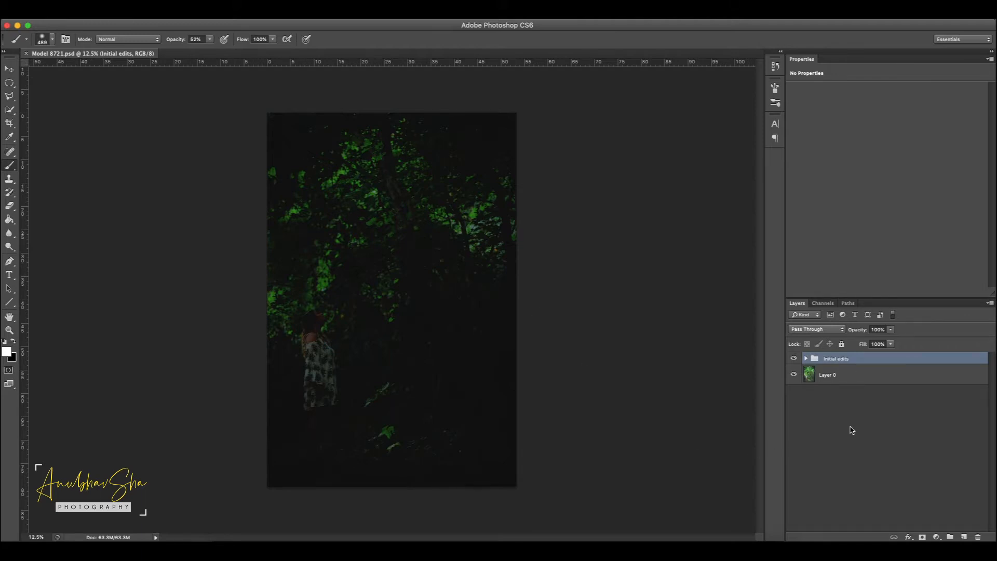
Step: Stamp the visible image into a new layer and group the hidden Initial edits folder together with Layer 0
key(super+shift+alt+e)
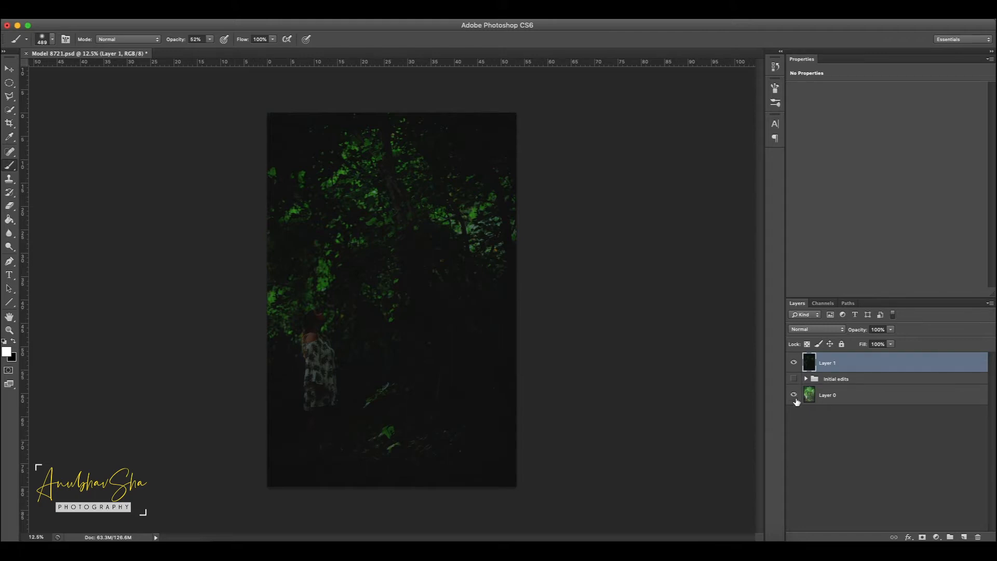
click(871, 382)
shift+click(867, 395)
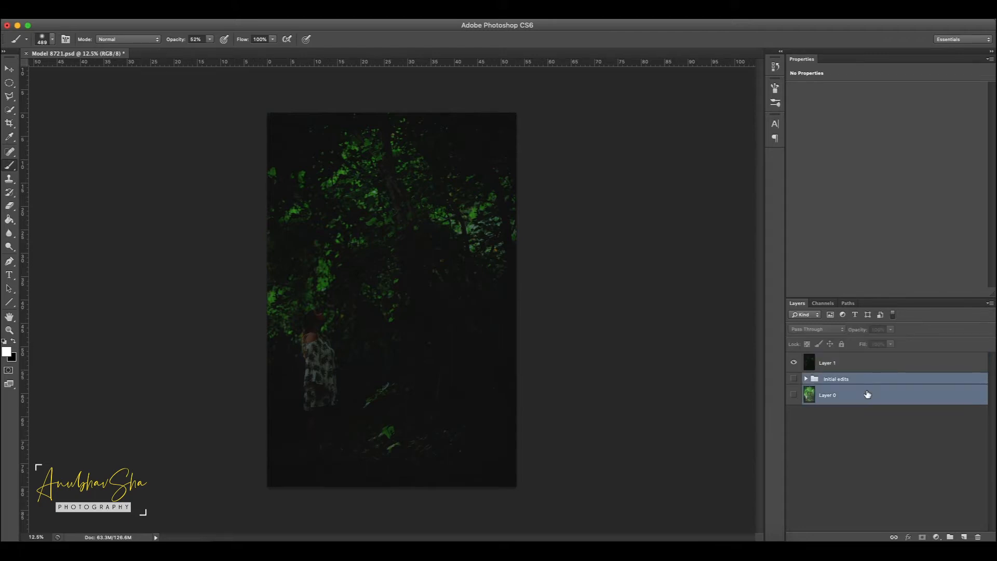
key(super+g)
click(794, 379)
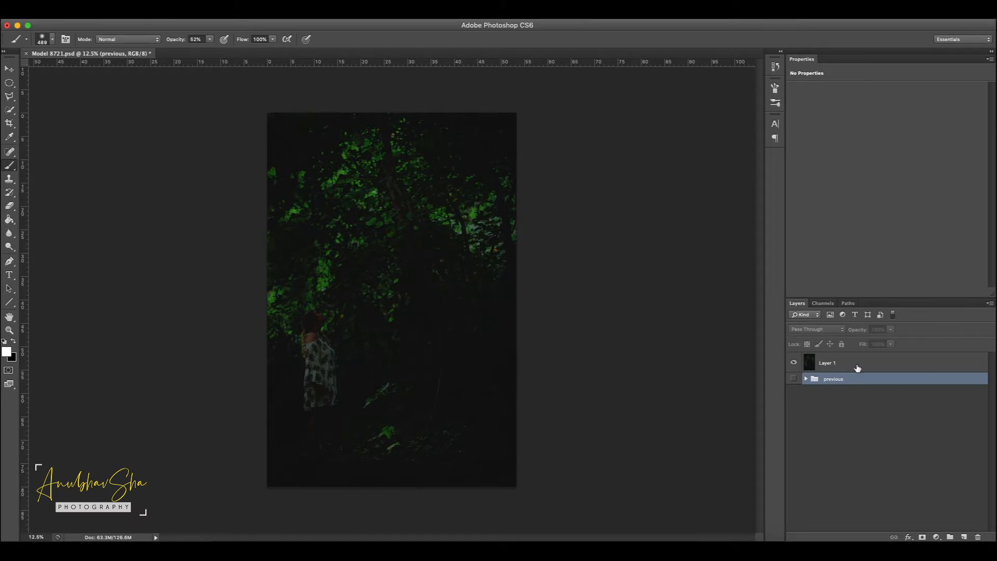
Step: Name the stamped layer "Model" and the group beneath it "previous"
click(858, 367)
double_click(830, 365)
text(Model)
key(Return)
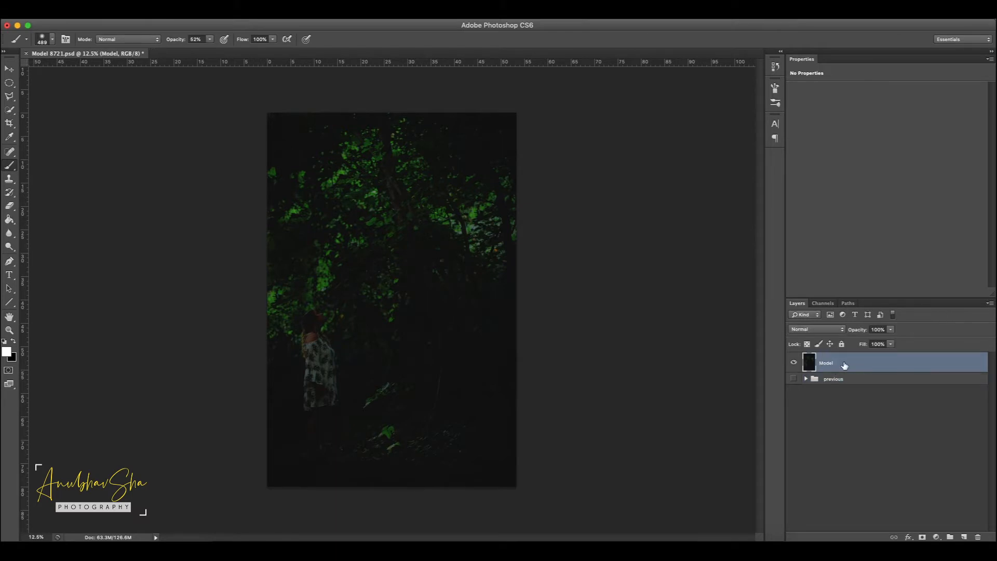
click(828, 437)
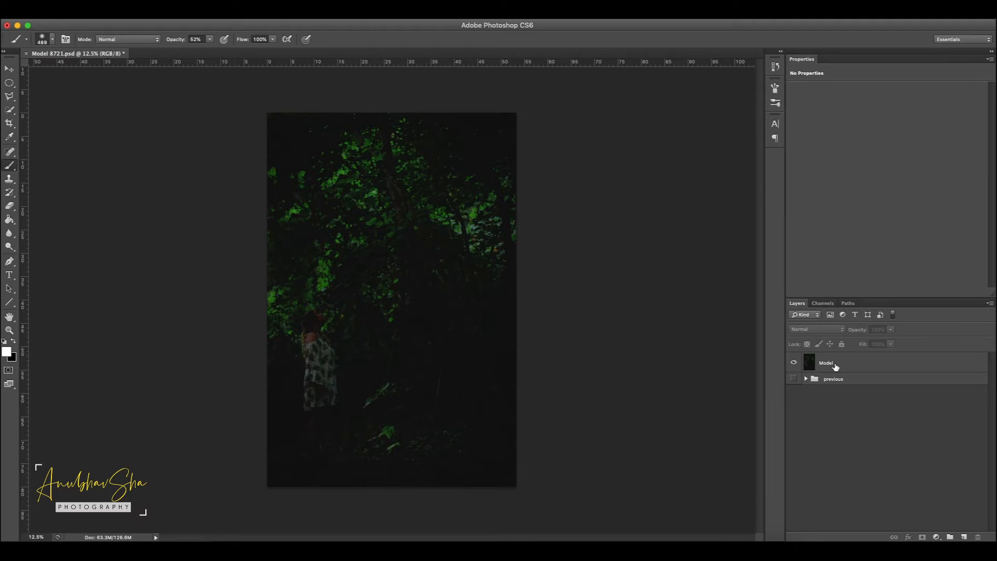
Step: Add a Curves adjustment layer above Model and outline a diagonal light-beam band from the photo's upper-right corner to its lower left with the Polygonal Lasso
click(937, 537)
click(934, 419)
key(l)
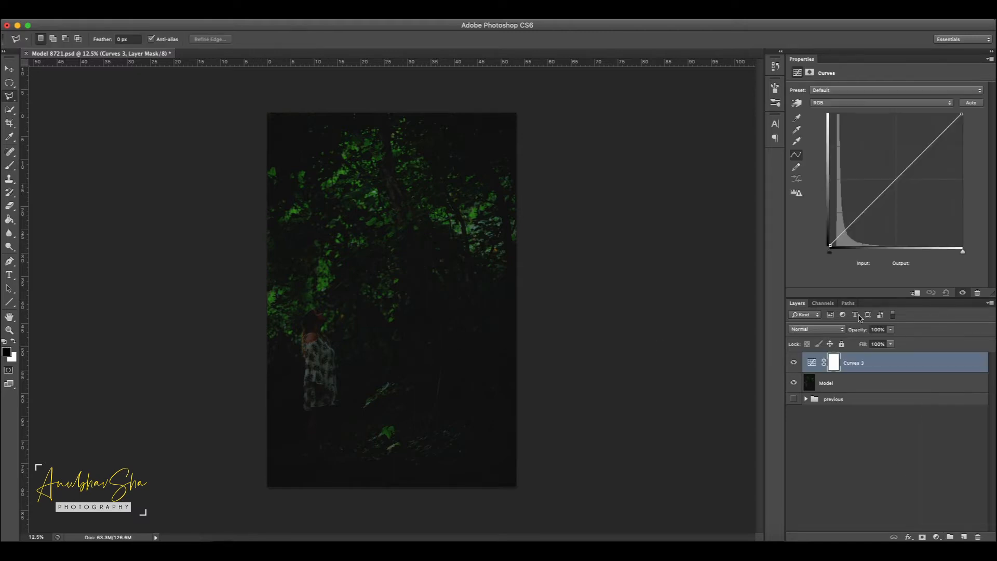
right_click(10, 98)
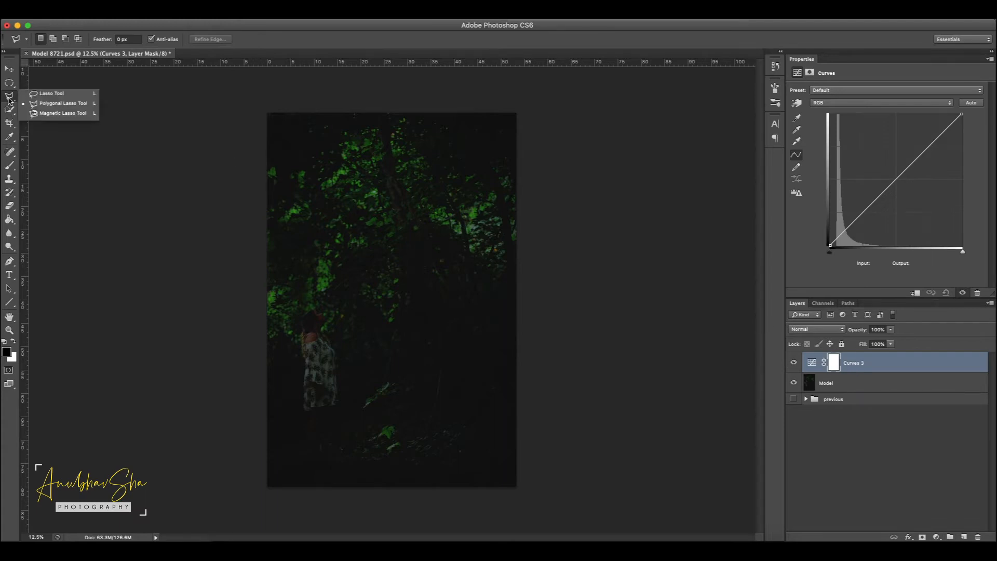
click(68, 104)
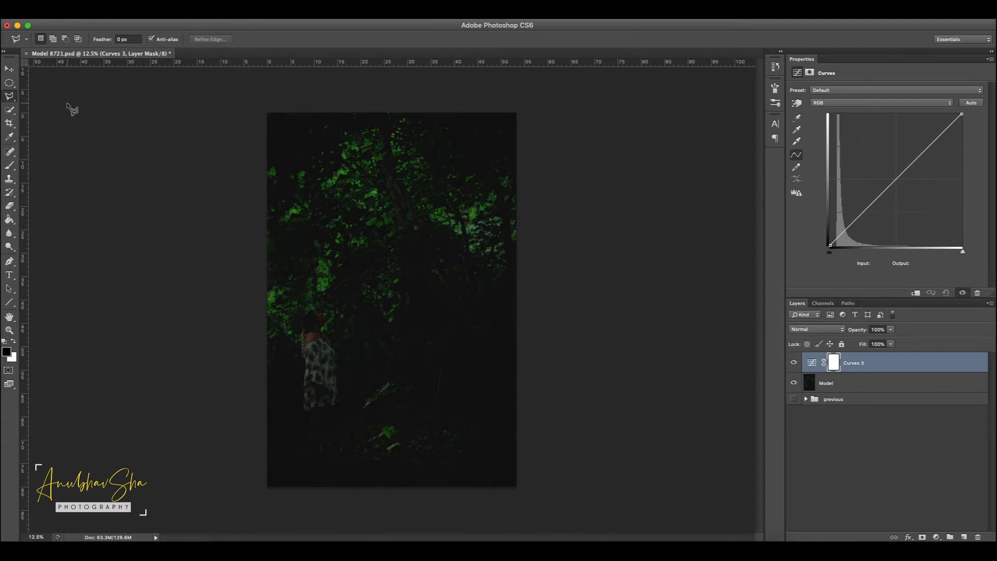
click(508, 108)
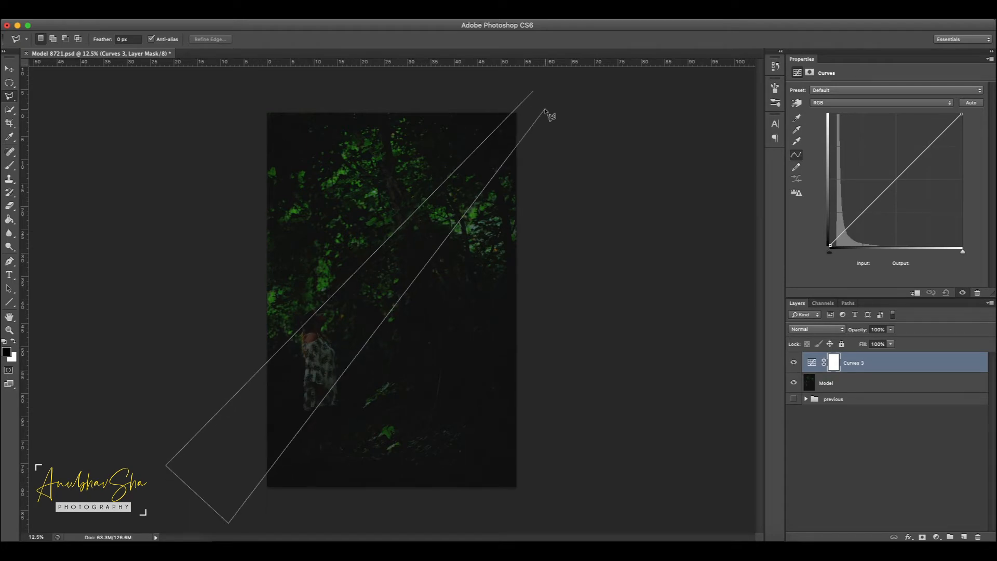
double_click(544, 109)
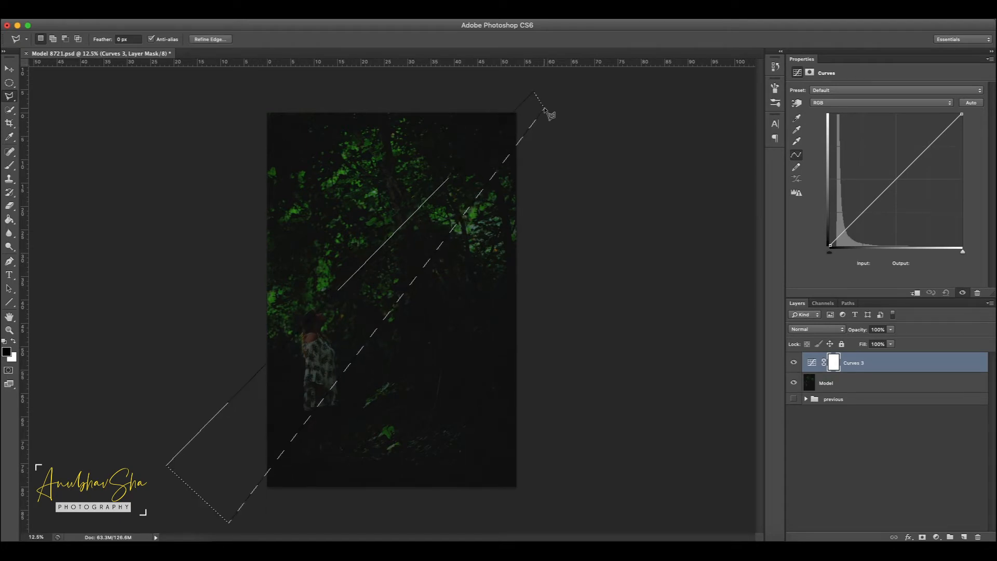
Step: Invert the beam selection and fill the area outside the beam with black on the Curves 3 mask
click(234, 19)
click(233, 56)
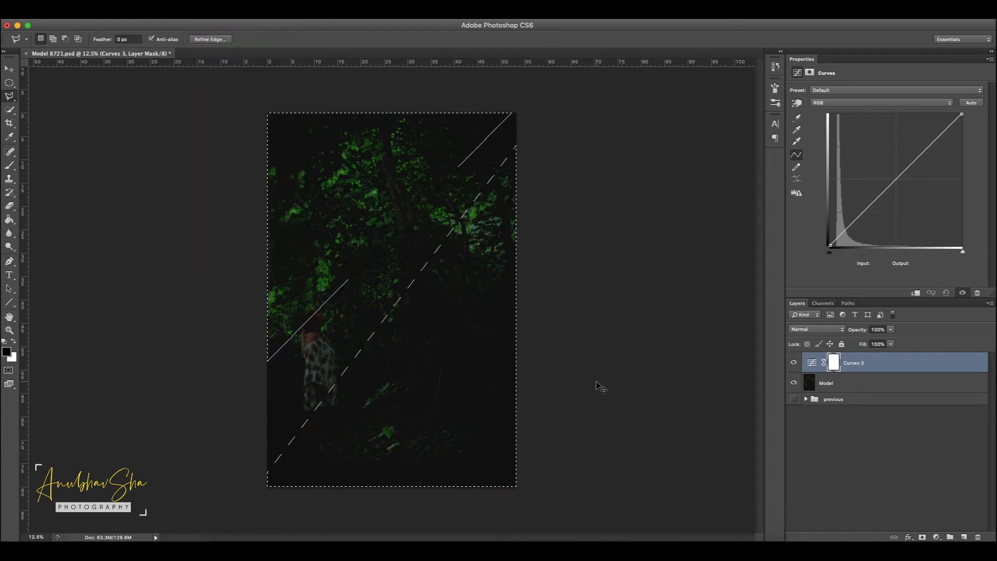
key(alt+BackSpace)
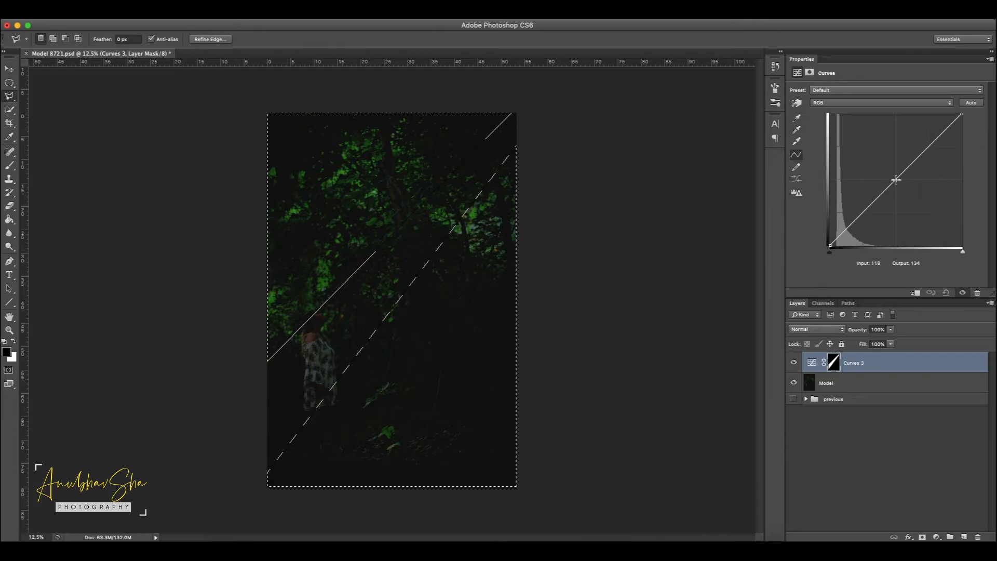
Step: Brighten and warm the beam with an RGB curve point at input 67, output 144 and a Blue point at input 138, output 119
drag(887, 188, 864, 171)
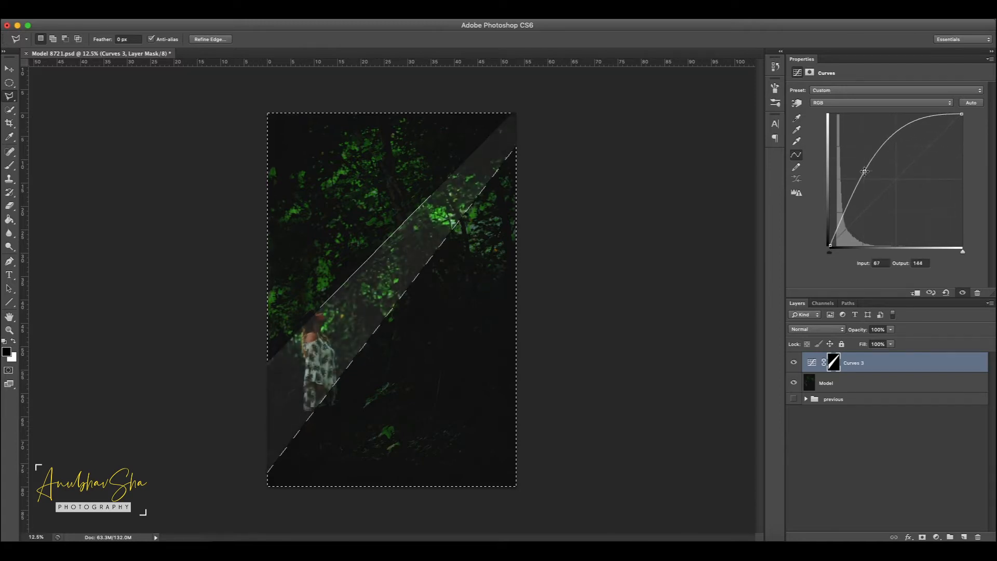
click(891, 103)
click(886, 125)
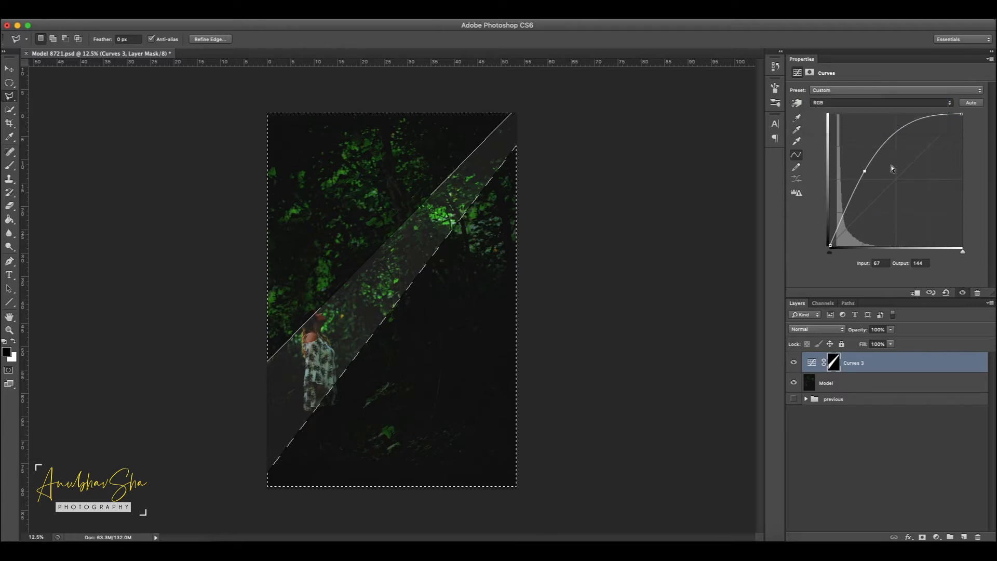
drag(900, 185, 902, 184)
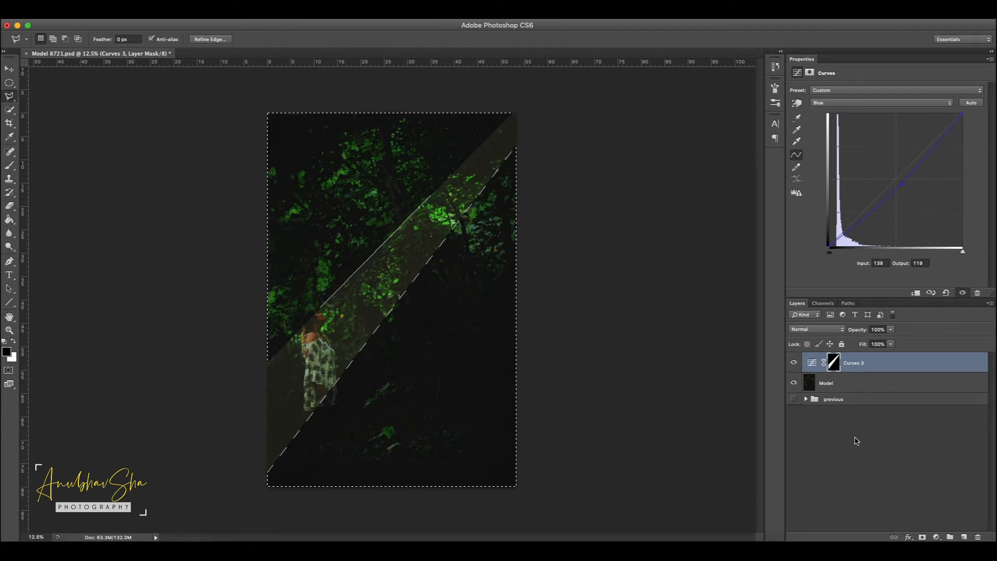
Step: Clear the selection and soften the beam's mask with a Gaussian Blur of 197.1 pixels radius
key(super+d)
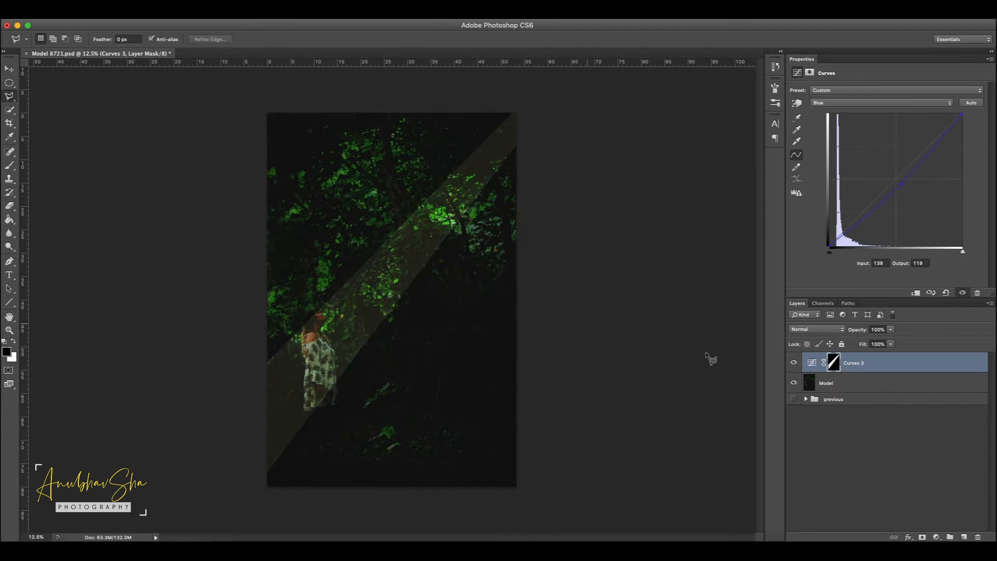
click(235, 21)
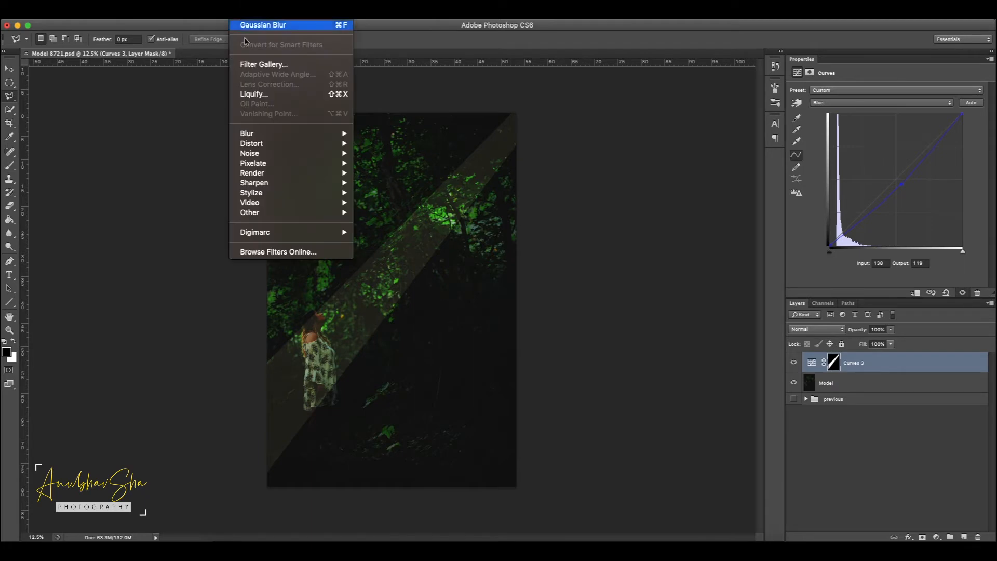
mouse_move(270, 137)
click(389, 212)
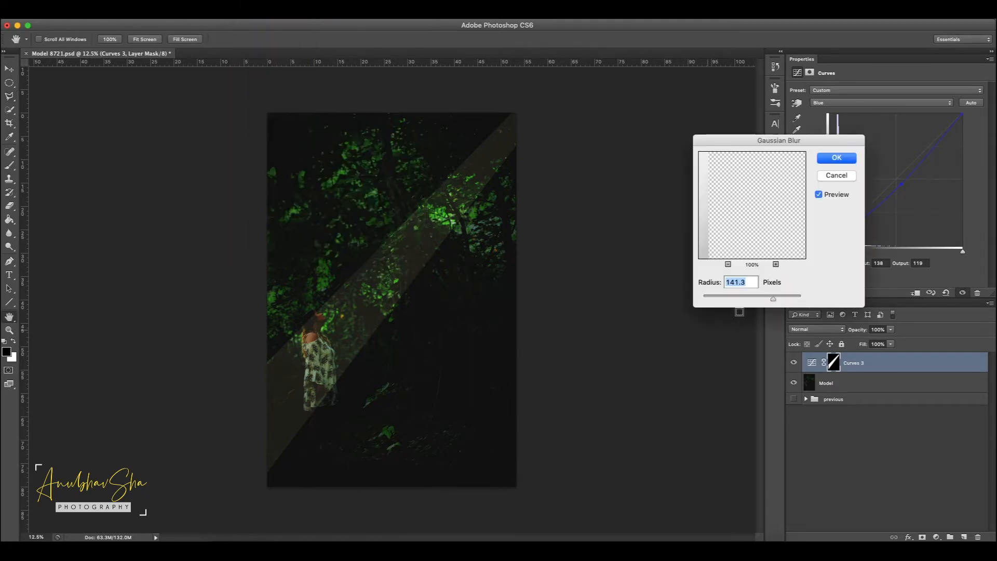
drag(743, 299, 699, 298)
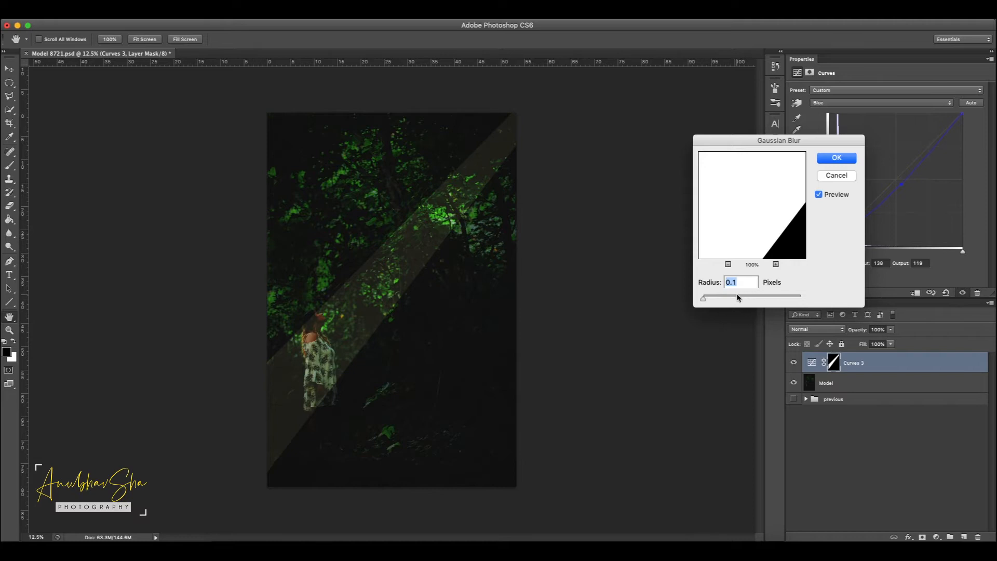
drag(746, 298, 772, 296)
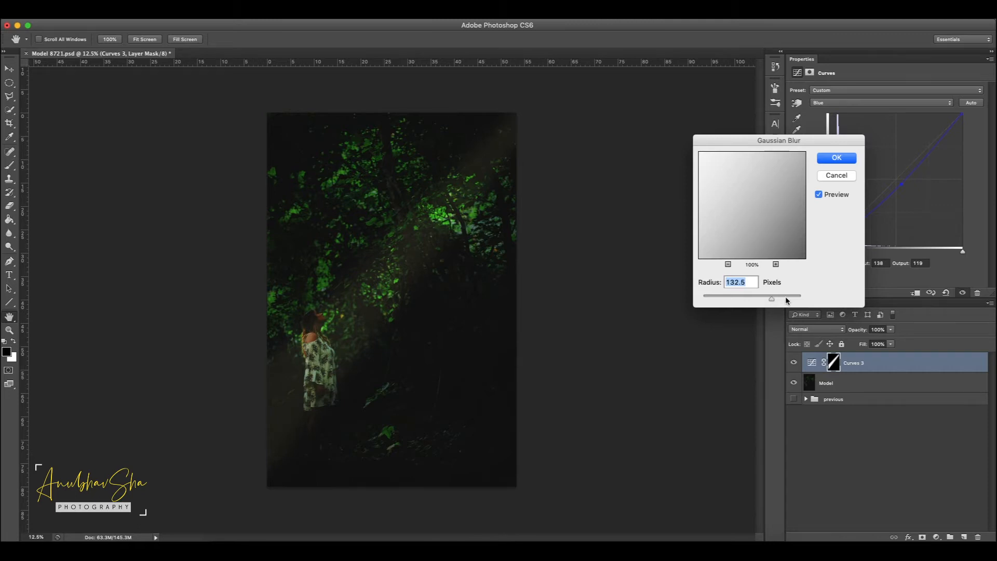
drag(779, 300, 783, 298)
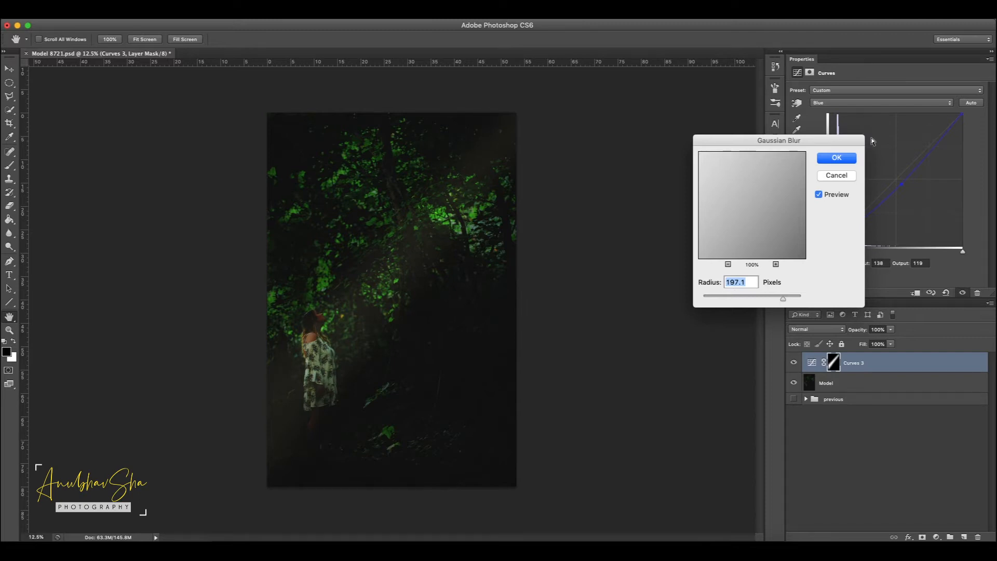
click(836, 158)
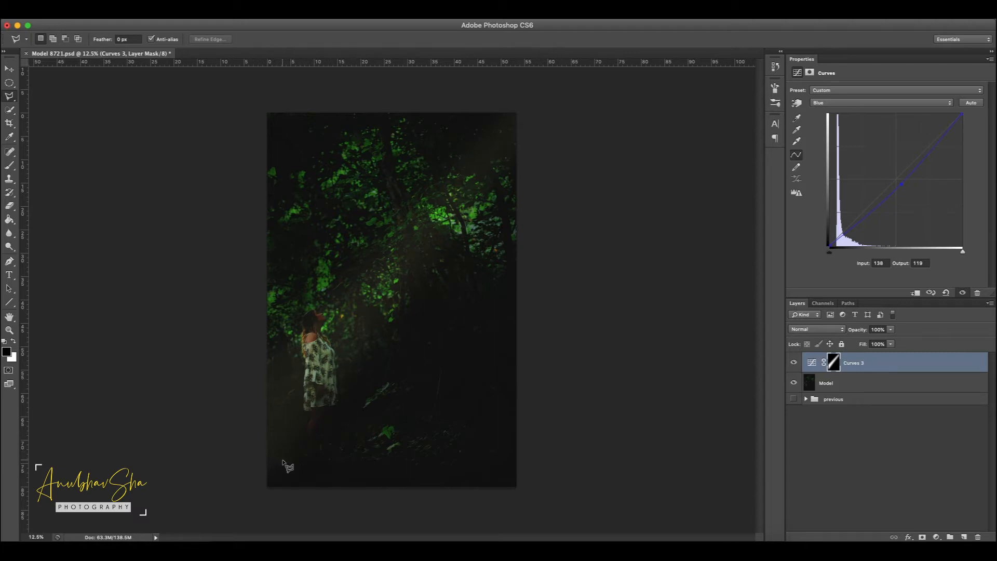
Step: Add a second Curves adjustment layer on top and raise its RGB curve to input 114, output 149
drag(6, 87, 46, 90)
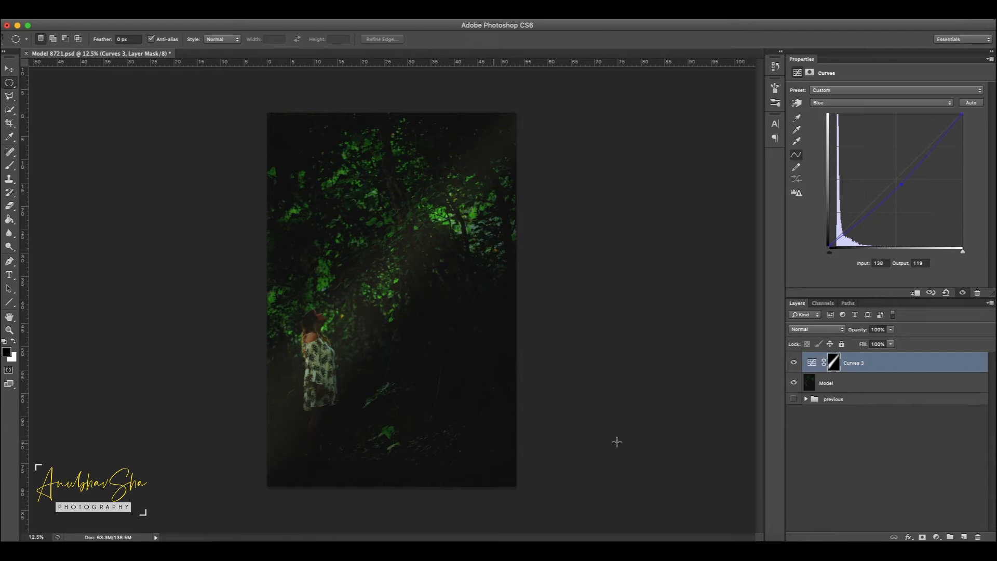
click(937, 536)
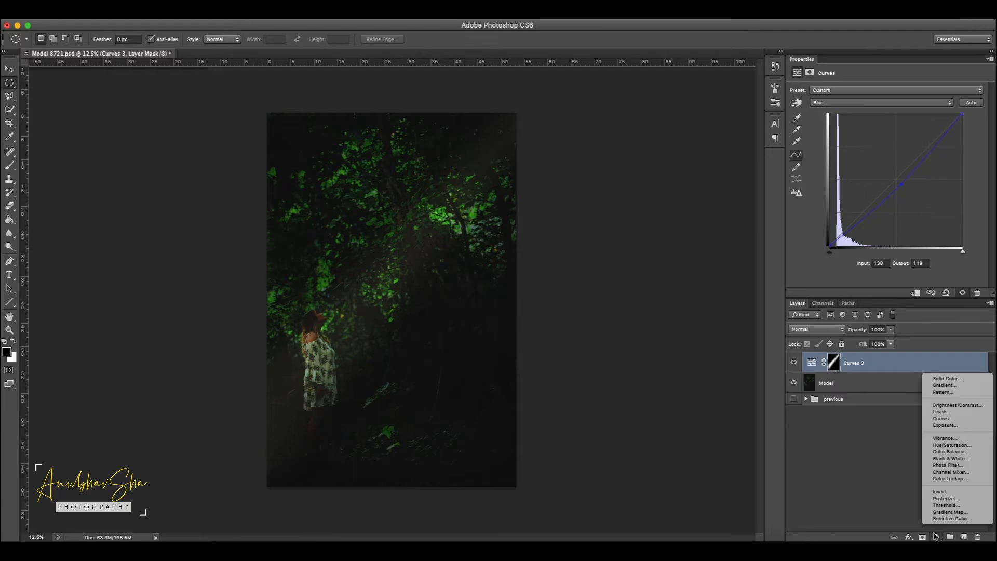
click(945, 419)
drag(899, 172, 889, 169)
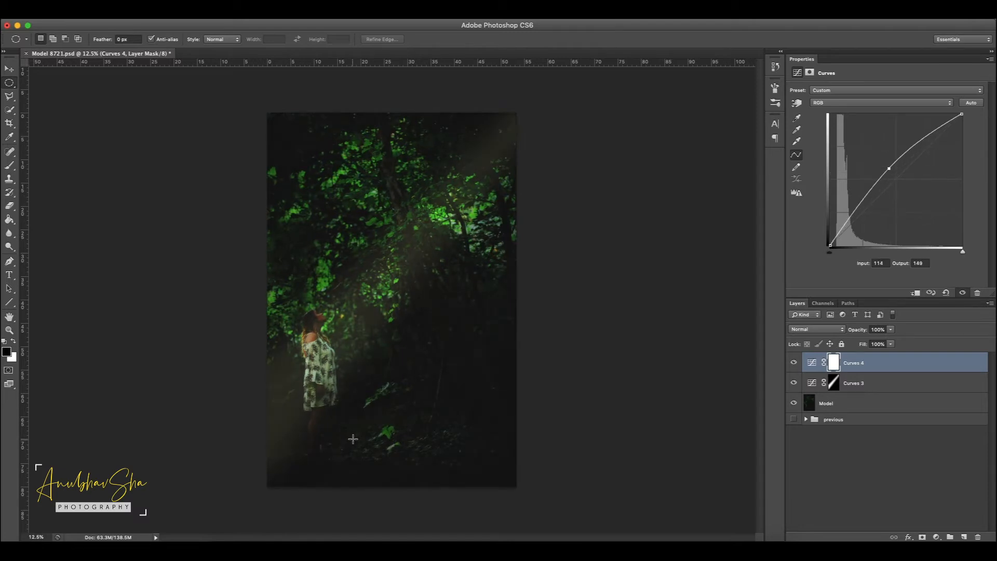
Step: Limit Curves 4 to a flat ellipse on the ground at the woman's feet by filling the rest of its mask with black
drag(371, 435, 278, 452)
drag(348, 448, 319, 457)
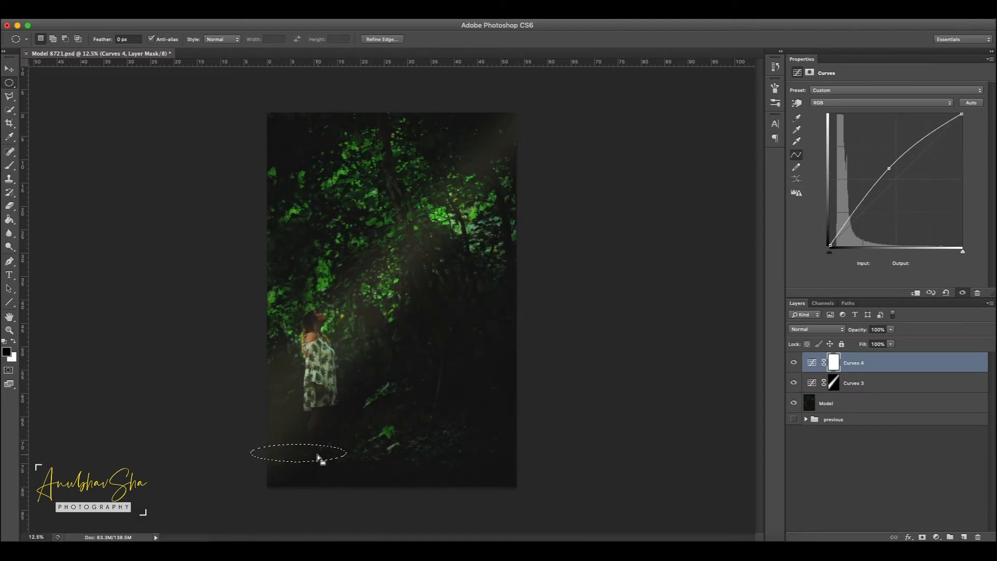
key(super+shift+i)
key(alt+BackSpace)
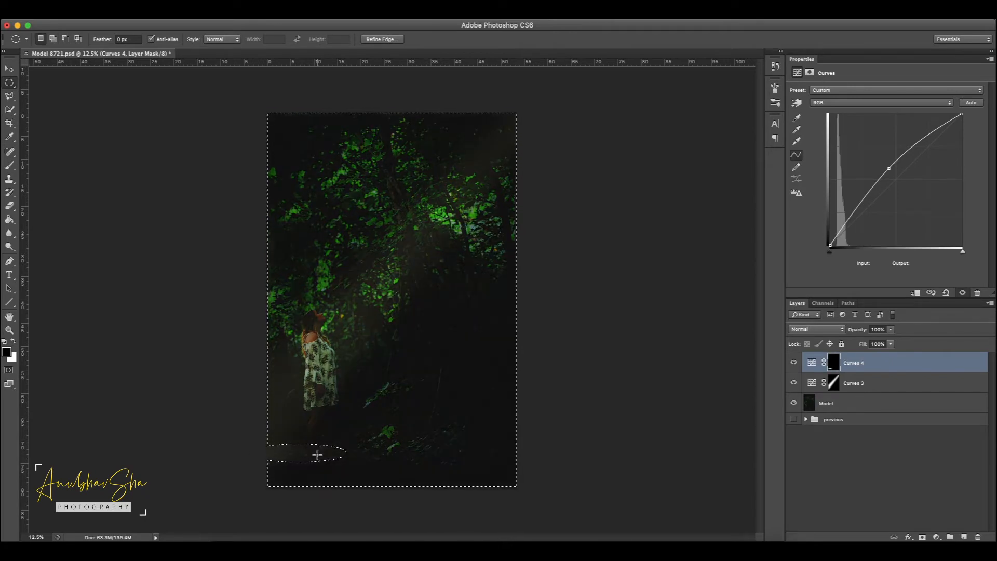
key(super+d)
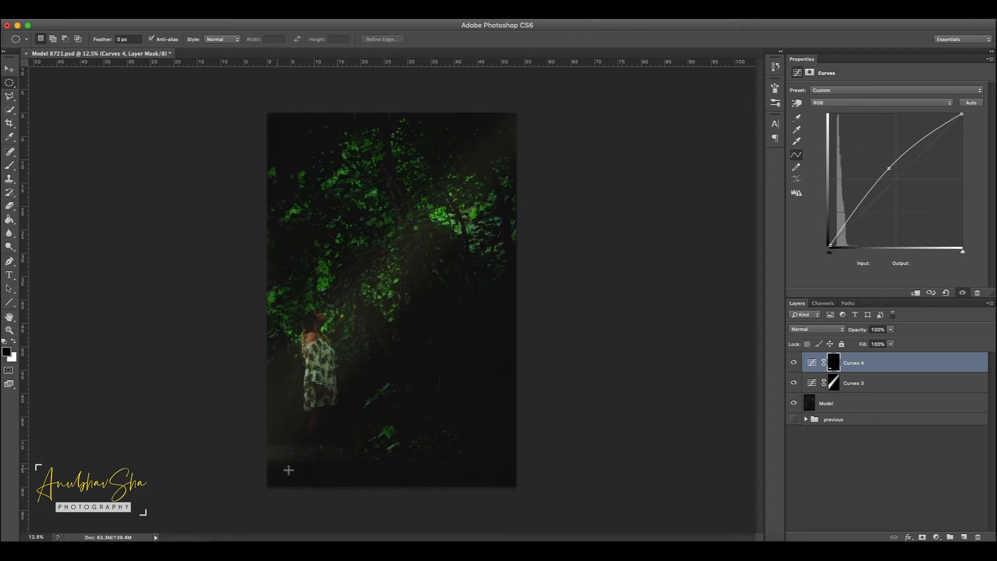
Step: Soften the Curves 4 mask with a Gaussian Blur of 91.3 pixels radius
click(241, 14)
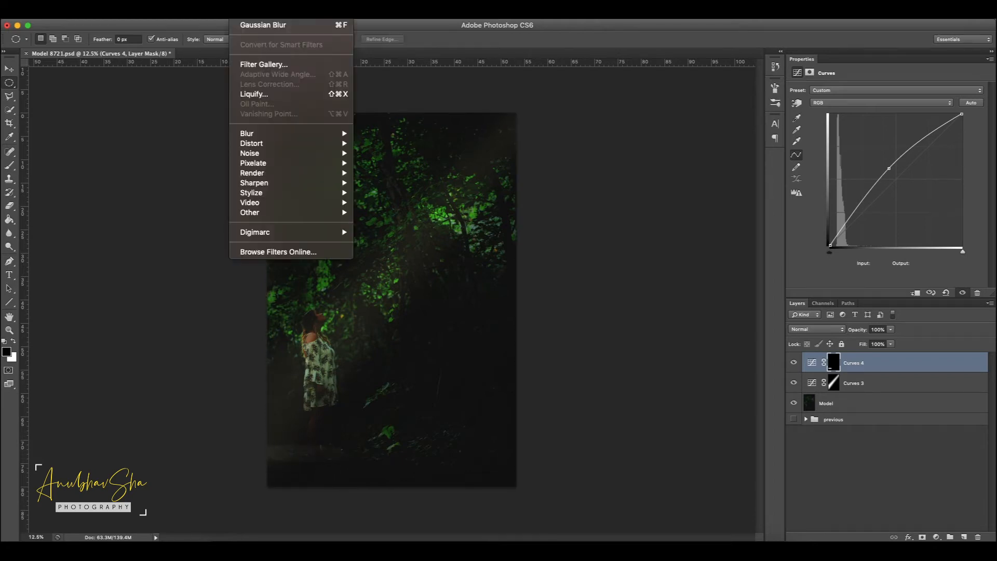
mouse_move(298, 134)
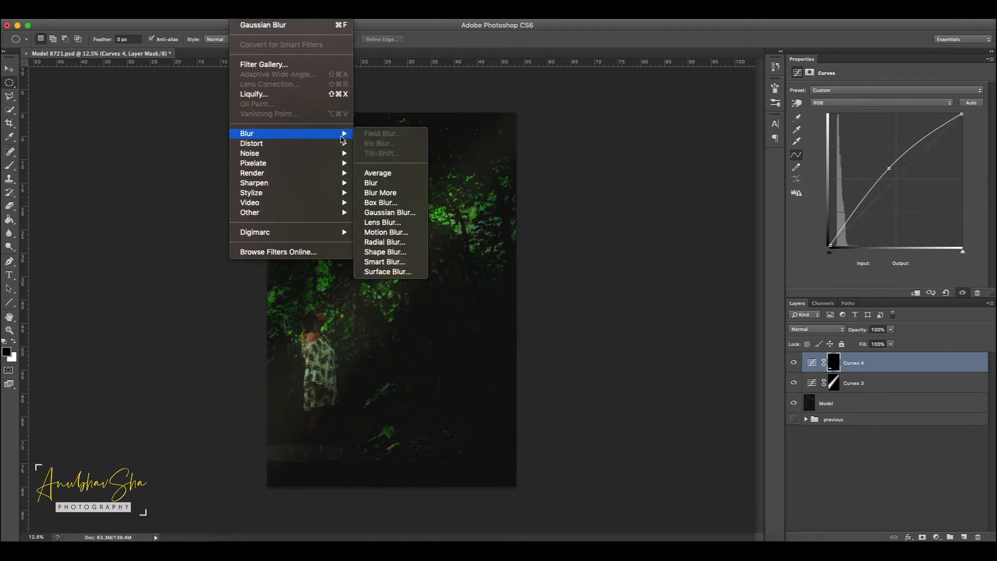
click(384, 213)
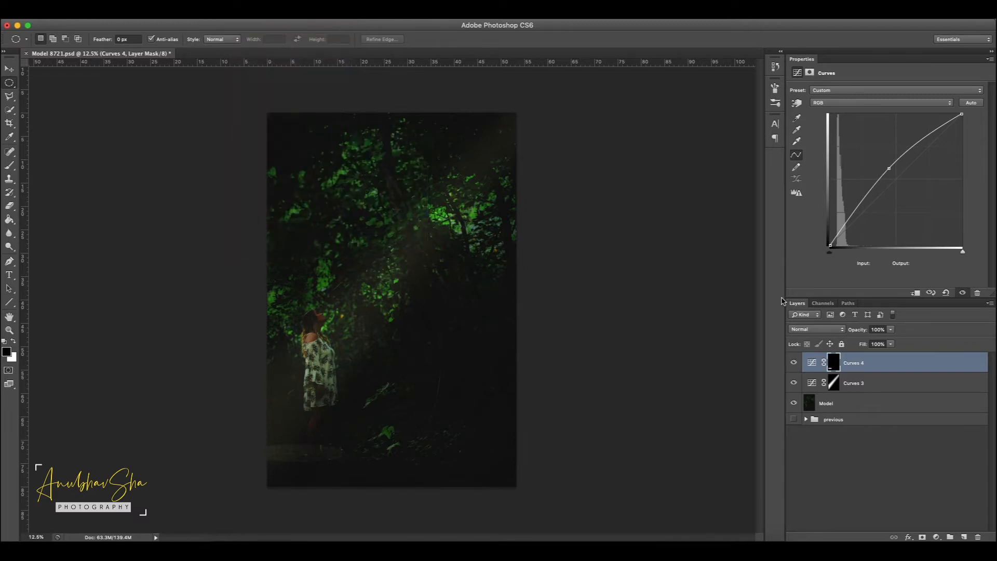
click(764, 297)
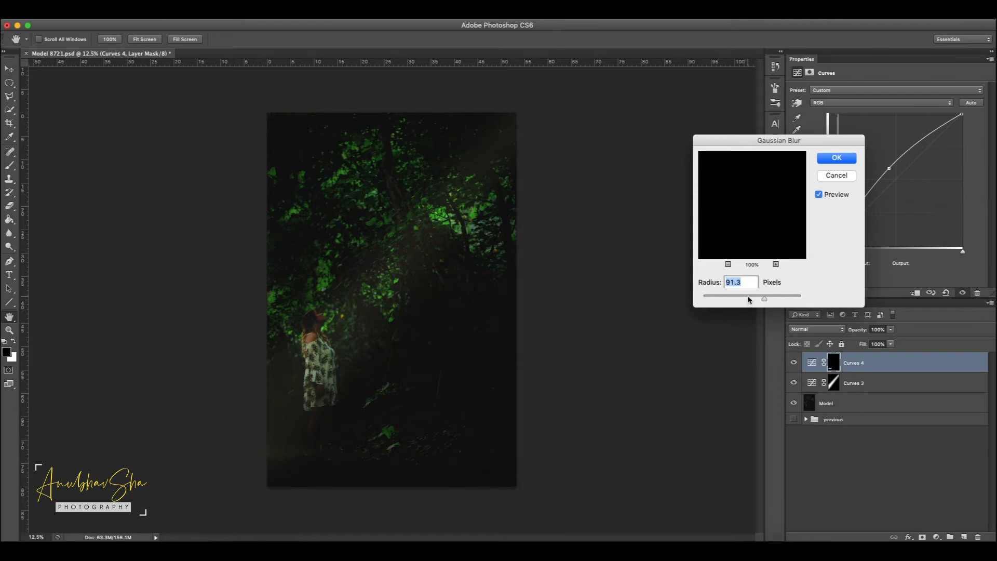
click(832, 159)
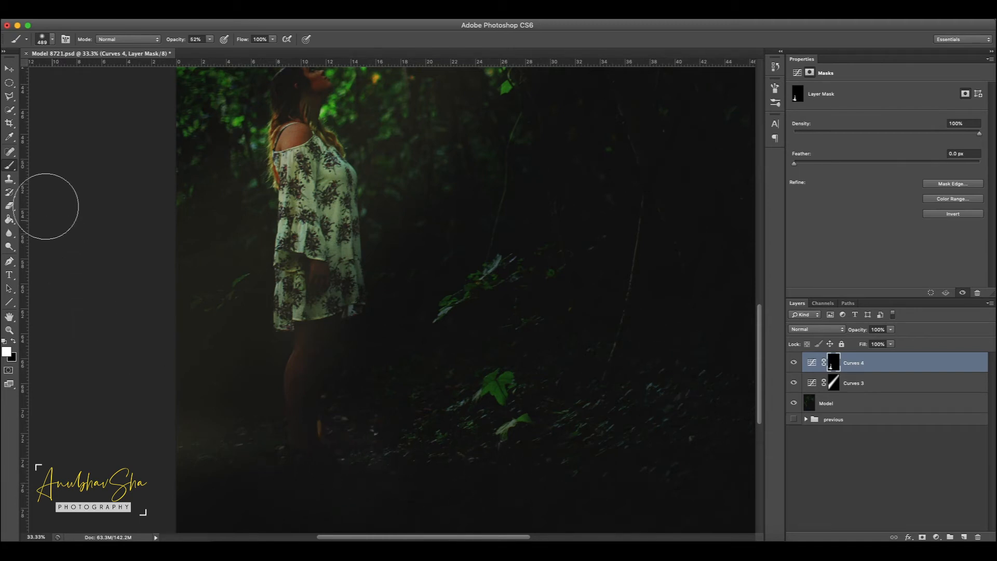
Step: Brighten the light beam further by raising the Curves 3 RGB point to input 52, output 154
key(x)
key(ctrl+0)
key(x)
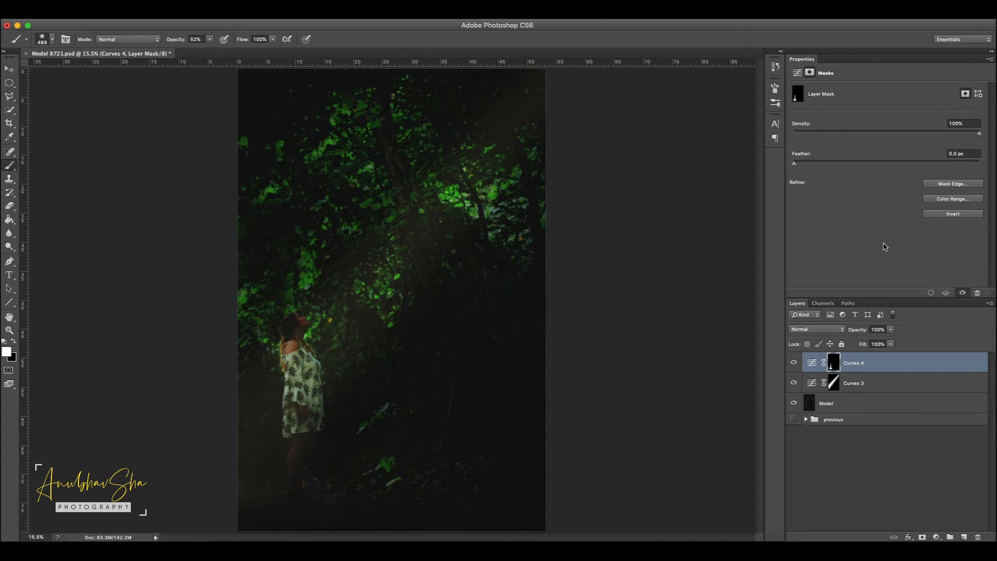
click(826, 388)
click(813, 384)
drag(865, 171, 857, 166)
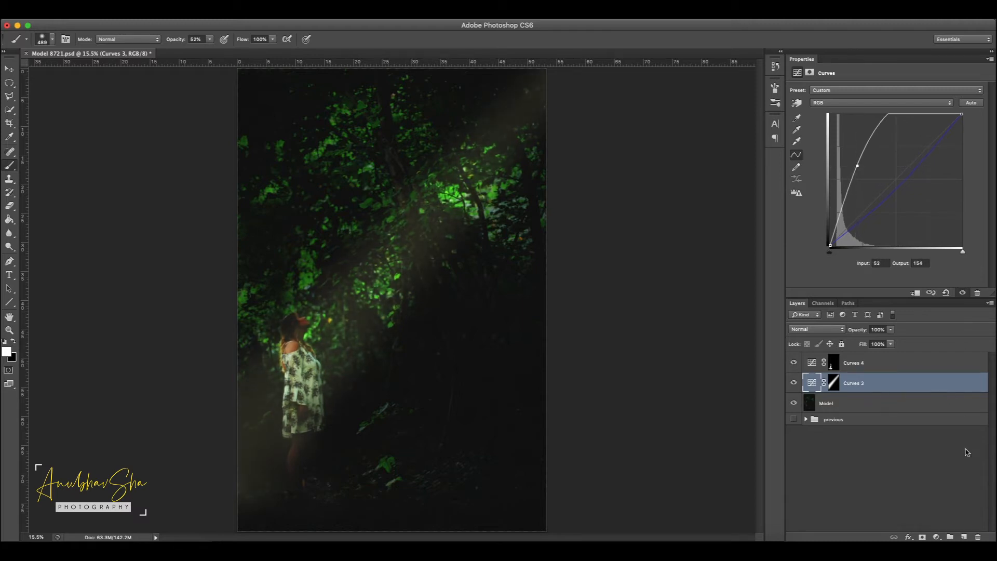
Step: Add a Curves adjustment layer above Curves 3 and outline a narrow diagonal strip along the light beam with the Polygonal Lasso
click(878, 383)
click(936, 537)
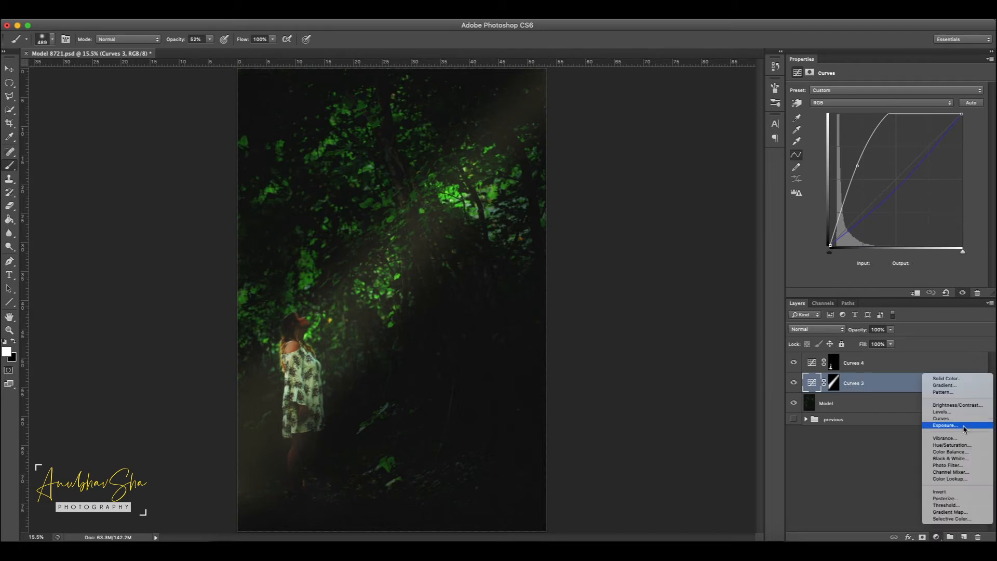
click(941, 419)
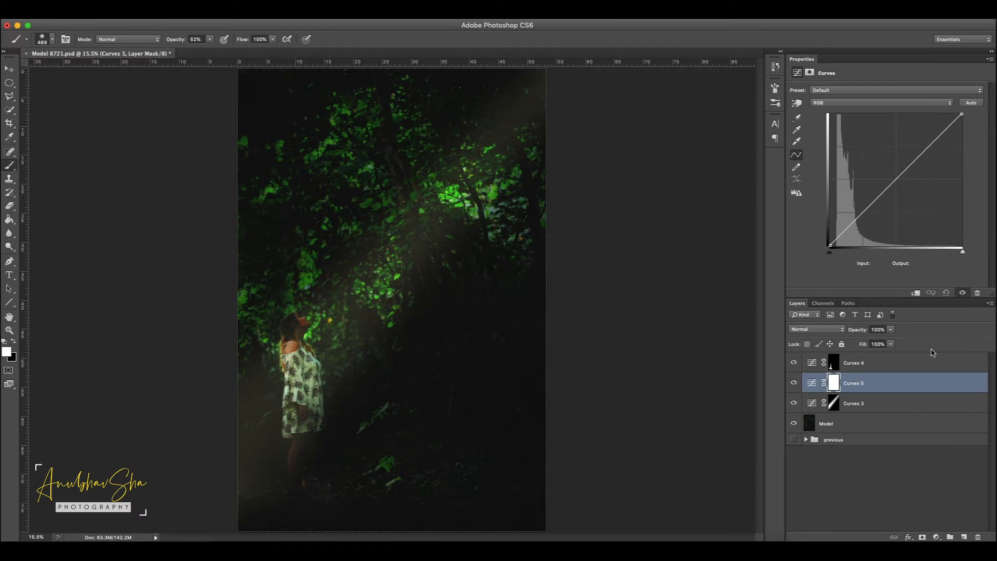
click(8, 97)
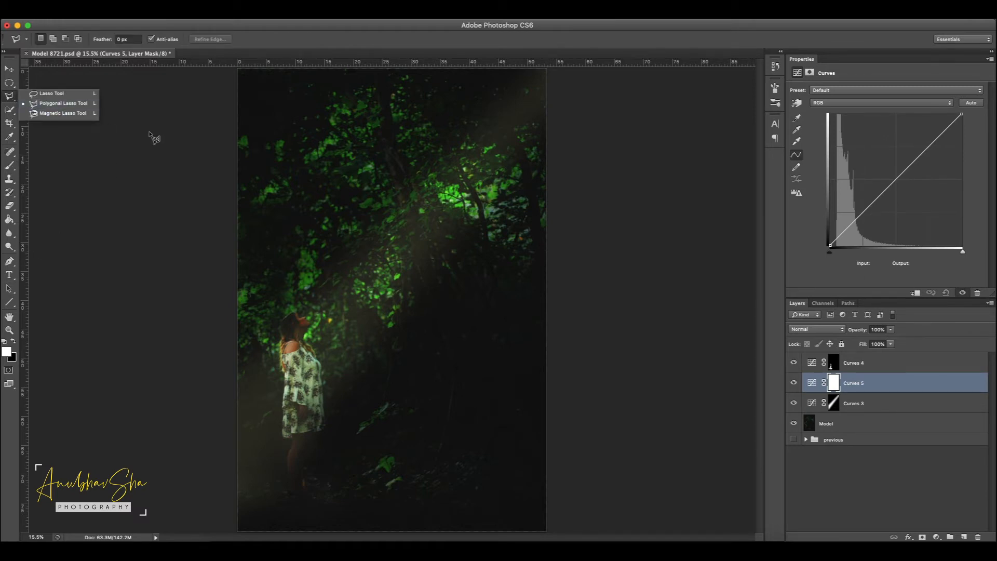
key(super+minus)
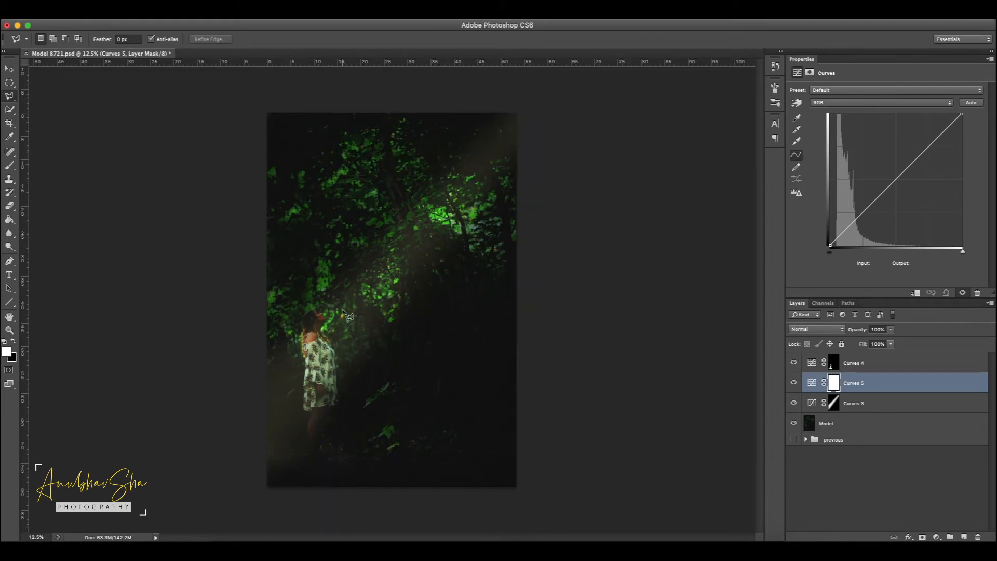
click(531, 99)
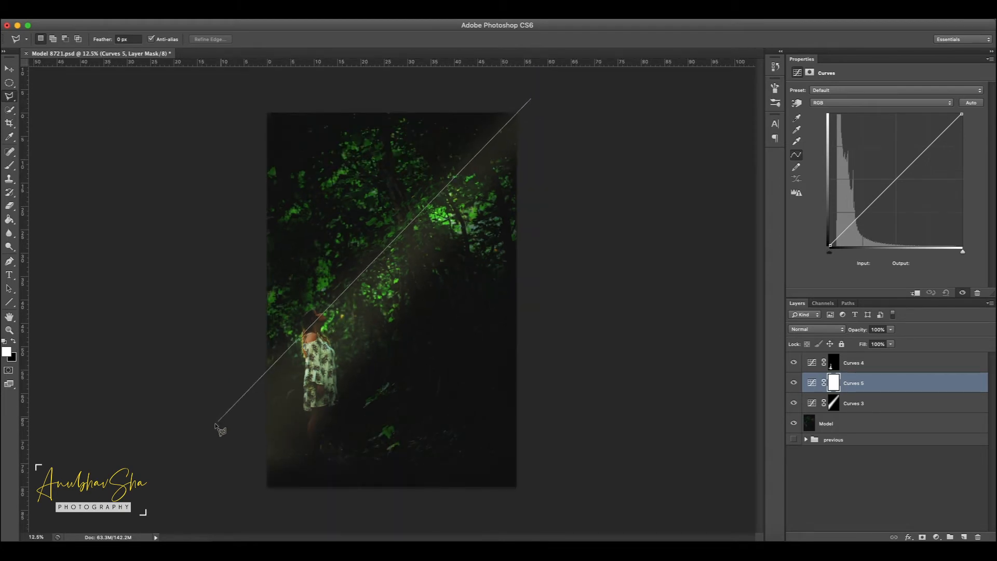
click(188, 469)
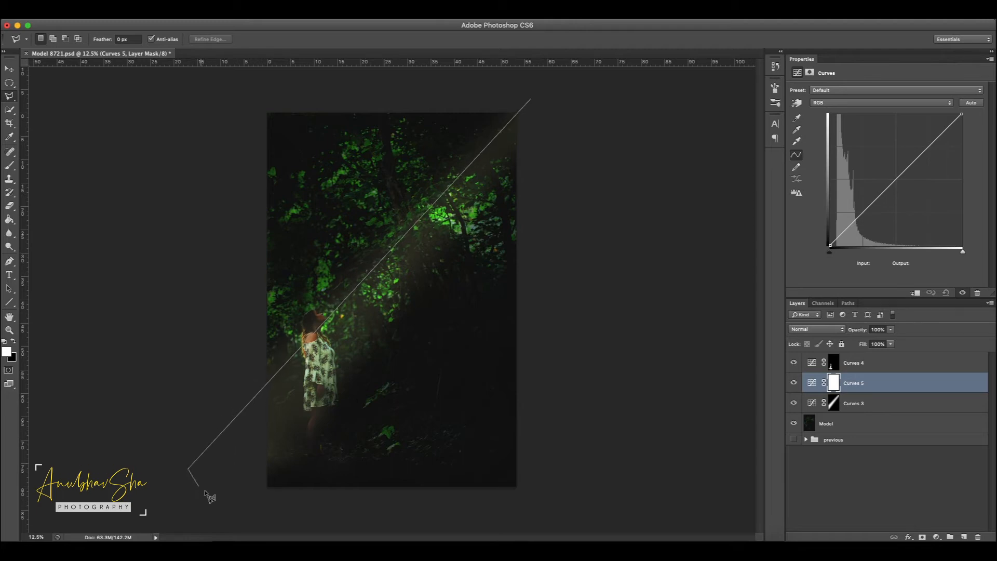
click(227, 502)
click(538, 111)
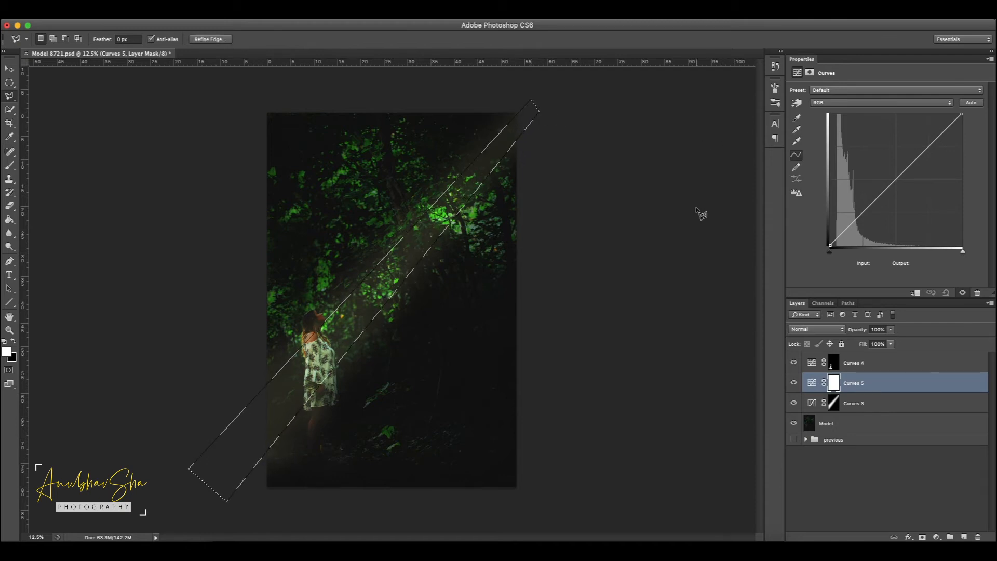
Step: Fill the Curves 5 mask outside the strip with black and raise its RGB curve to input 101, output 139
key(ctrl+shift+i)
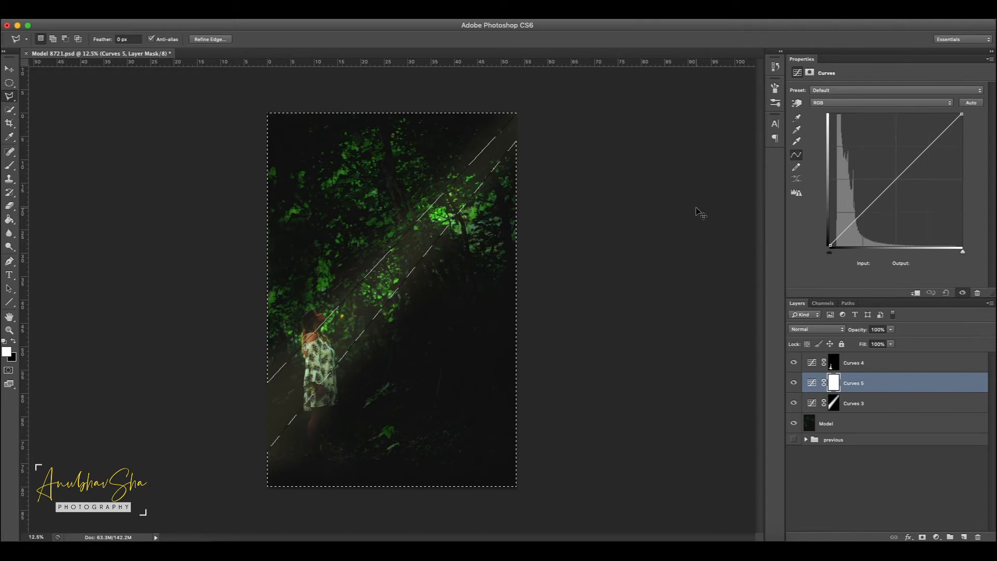
key(ctrl+BackSpace)
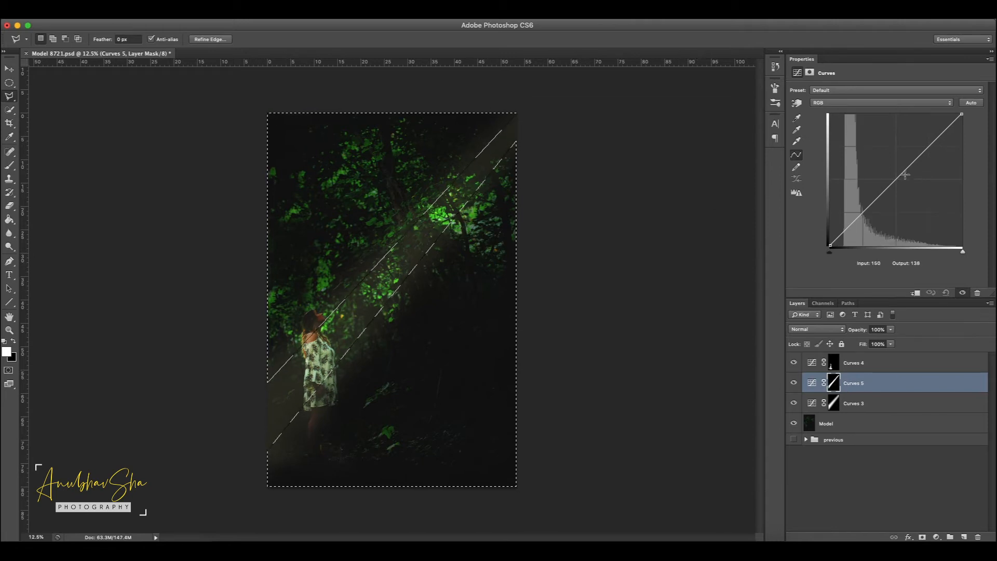
drag(895, 179, 882, 177)
key(ctrl+d)
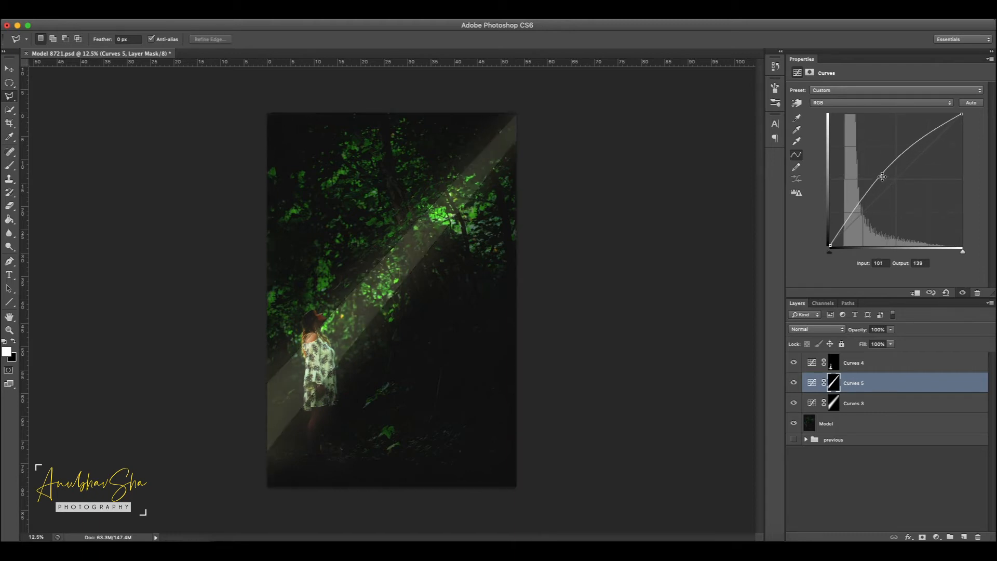
Step: Soften the Curves 5 mask with a Gaussian Blur of 47.2 pixels radius
click(270, 15)
mouse_move(273, 134)
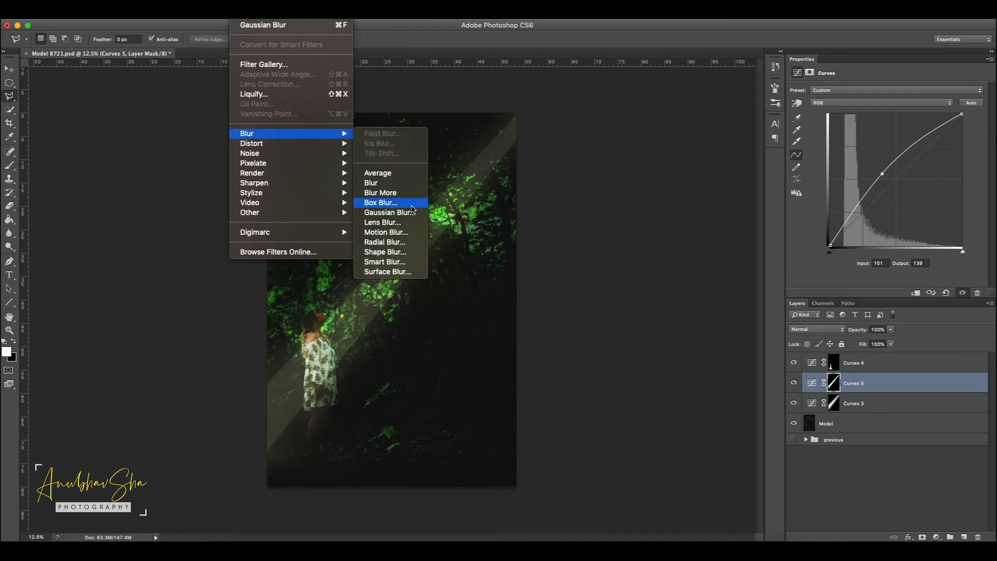
click(410, 212)
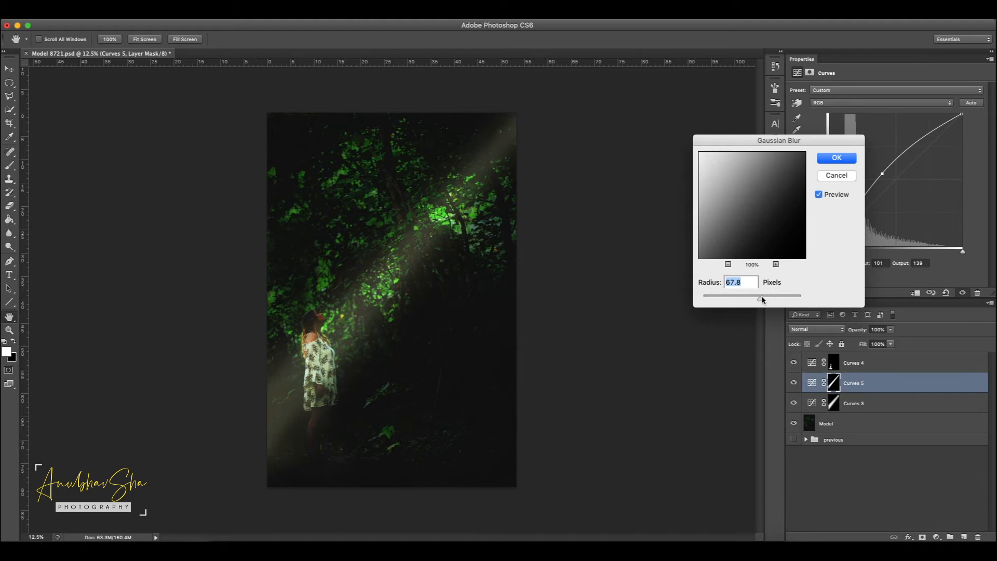
click(765, 297)
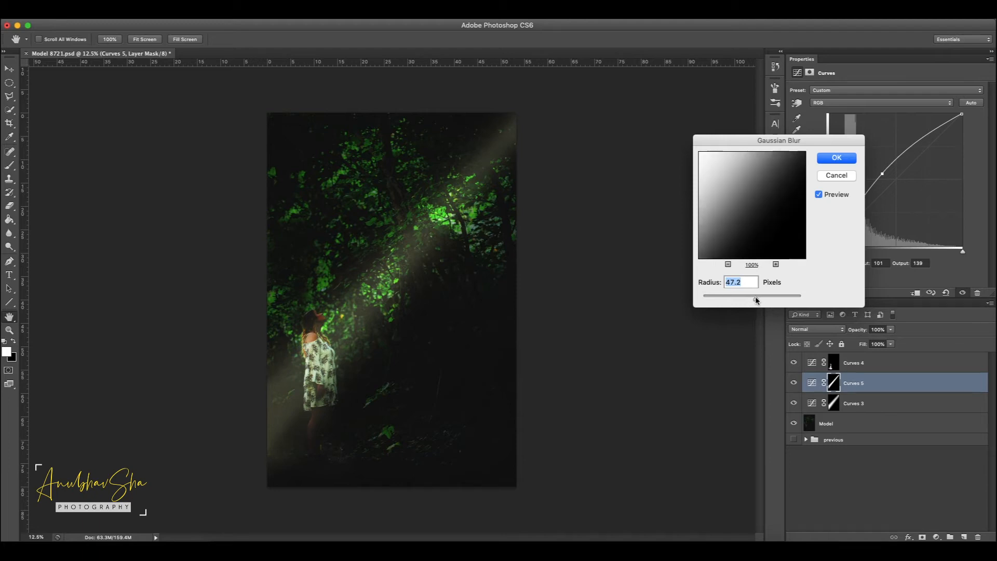
key(Return)
key(l)
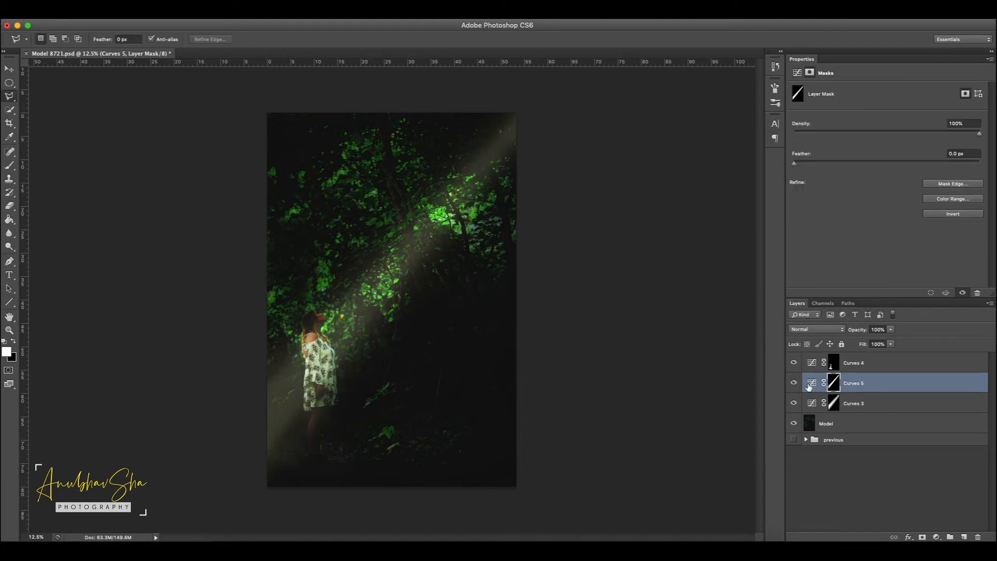
Step: Enlarge the Curves 5 mask to about 102.8% with Free Transform, extending it up and to the left
key(ctrl+t)
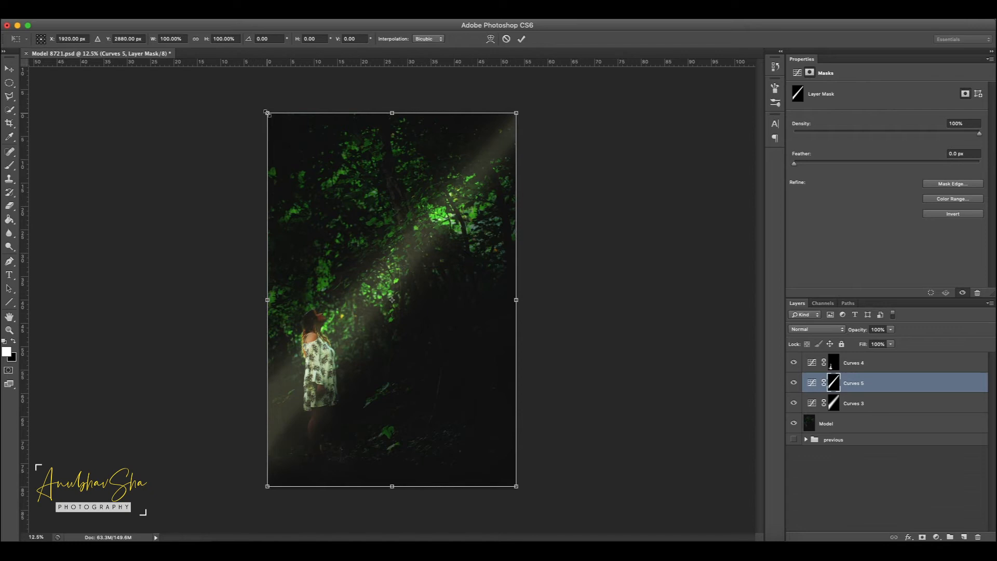
mouse_move(266, 113)
mouse_down()
mouse_move(239, 61)
mouse_move(359, 238)
mouse_move(260, 100)
mouse_up()
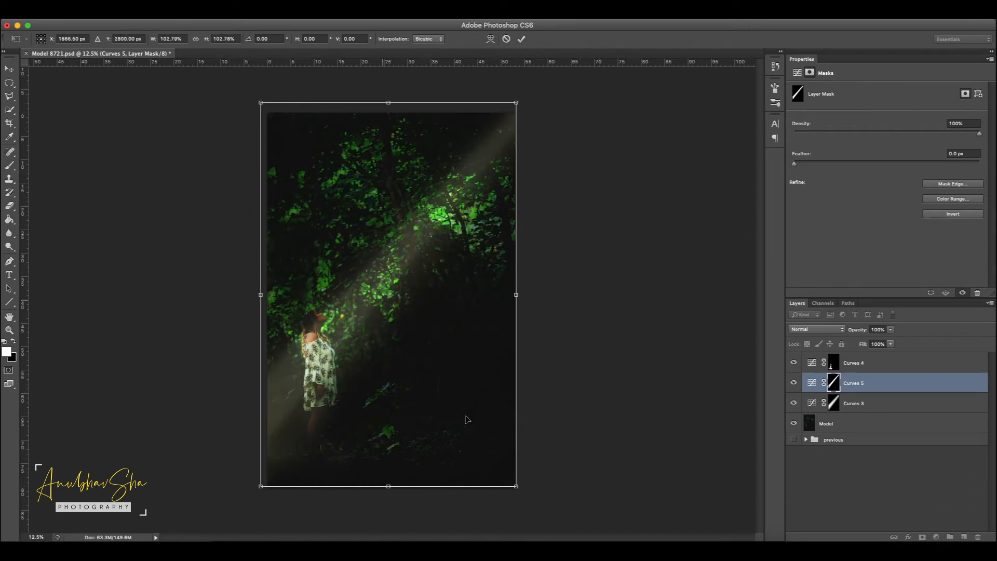
key(Return)
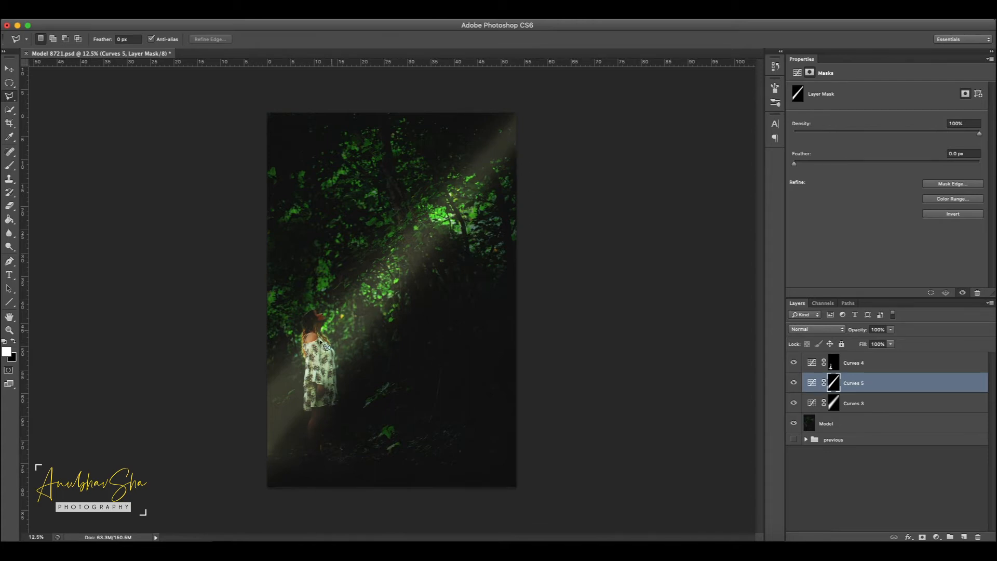
Step: Add a Curves adjustment layer above Curves 5 and outline an even thinner diagonal strip through the centre of the beam
click(938, 537)
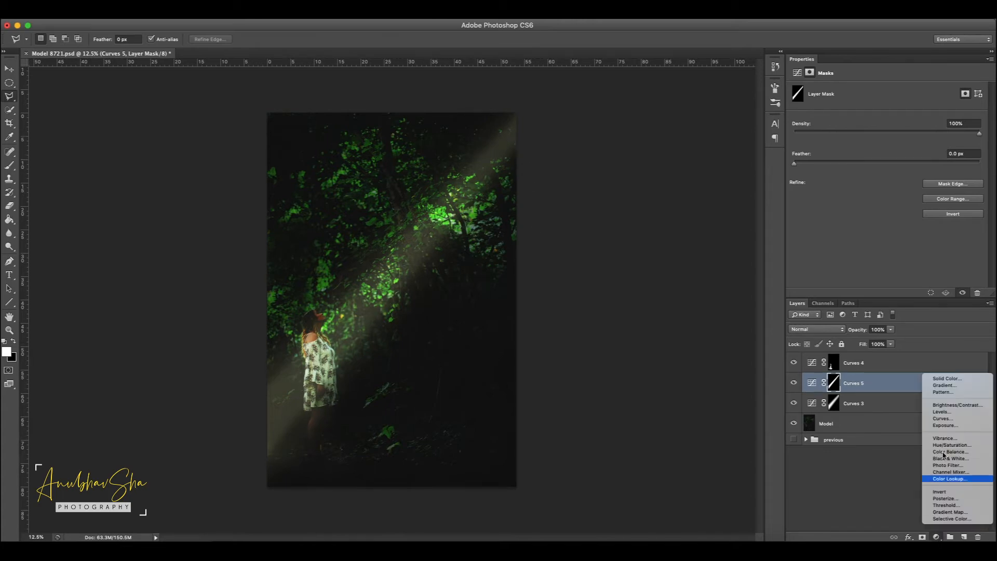
click(946, 419)
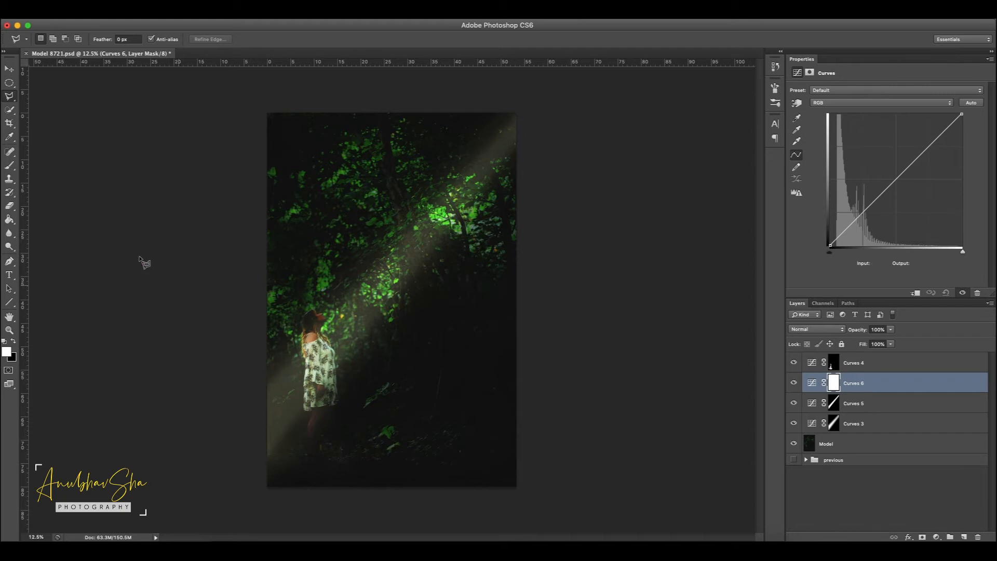
click(526, 110)
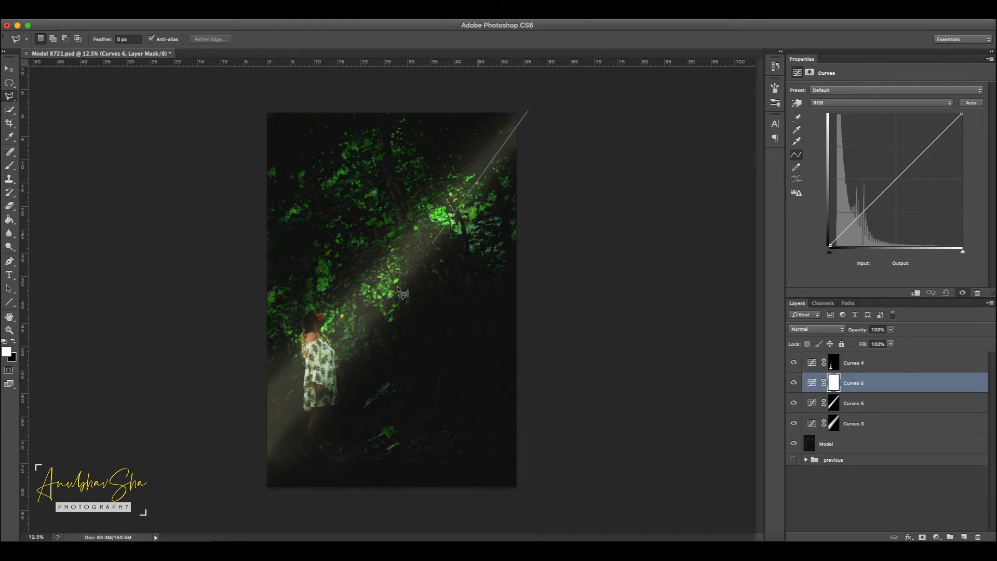
click(199, 474)
click(223, 495)
click(526, 110)
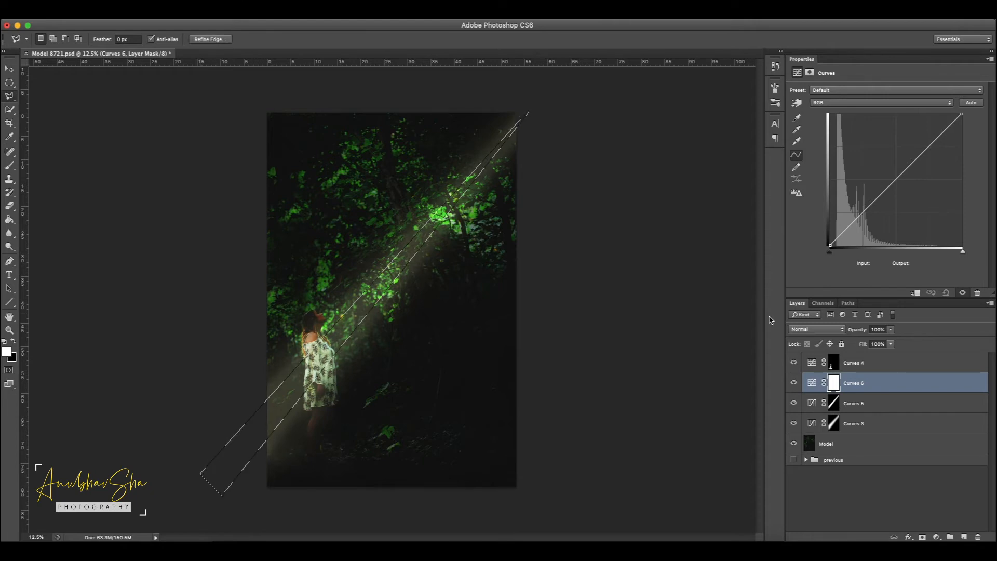
Step: Black out the Curves 6 mask outside the thin strip and raise its RGB curve to input 112, output 149
key(super+shift+i)
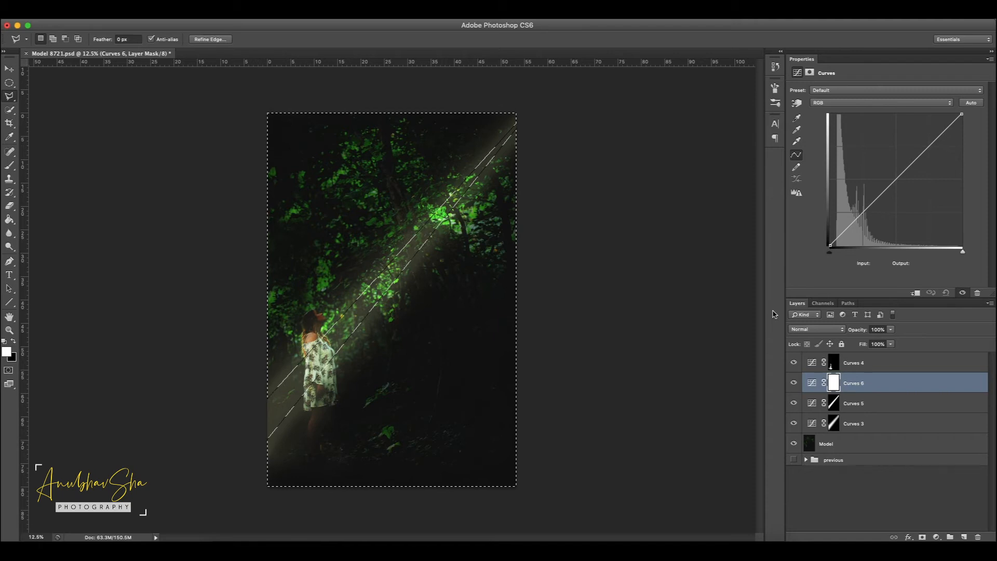
key(super+BackSpace)
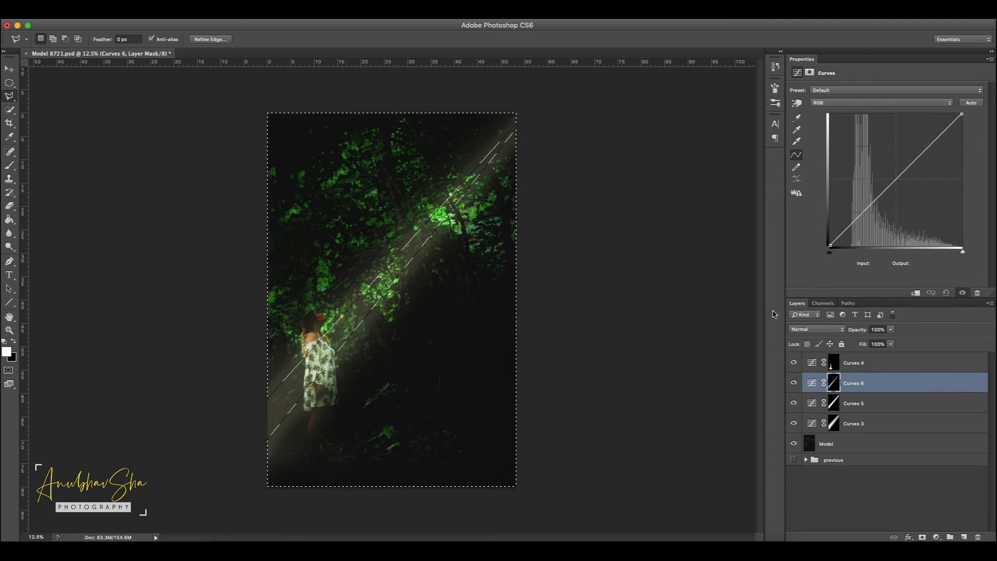
drag(890, 185, 888, 169)
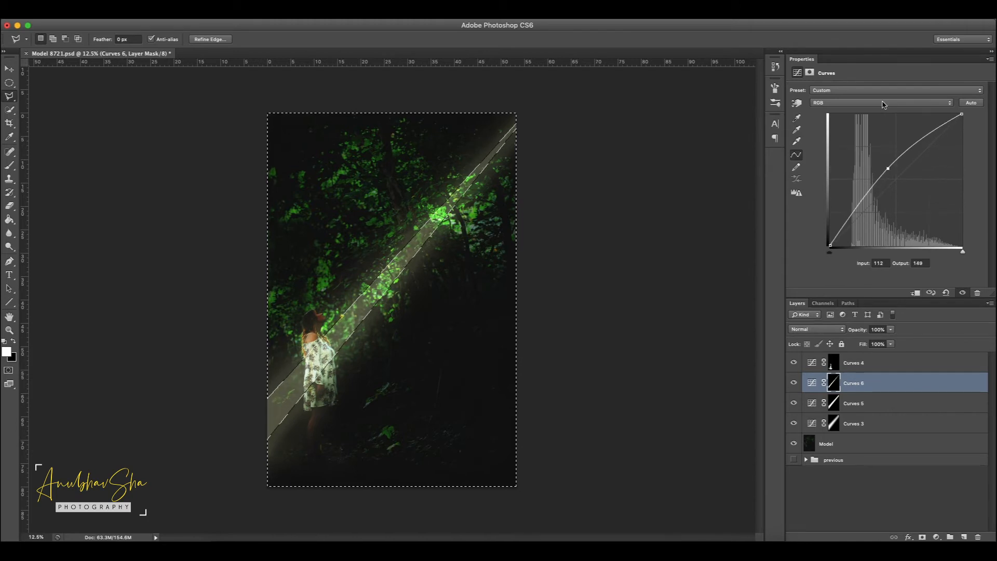
Step: Warm the Curves 6 strip by lowering its Blue channel curve to input 141, output 127, and deselect the area
click(883, 103)
click(882, 123)
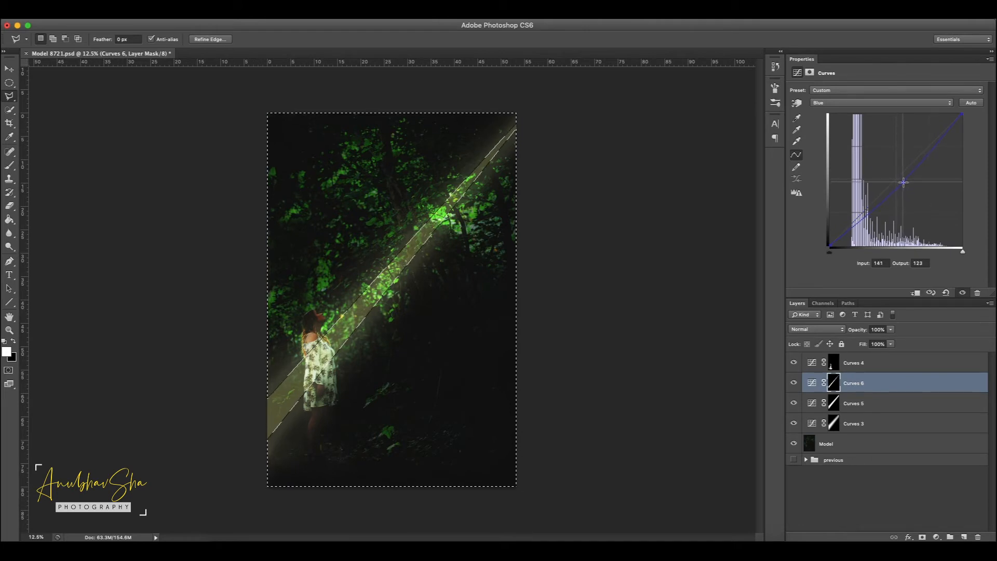
key(Return)
key(ctrl+d)
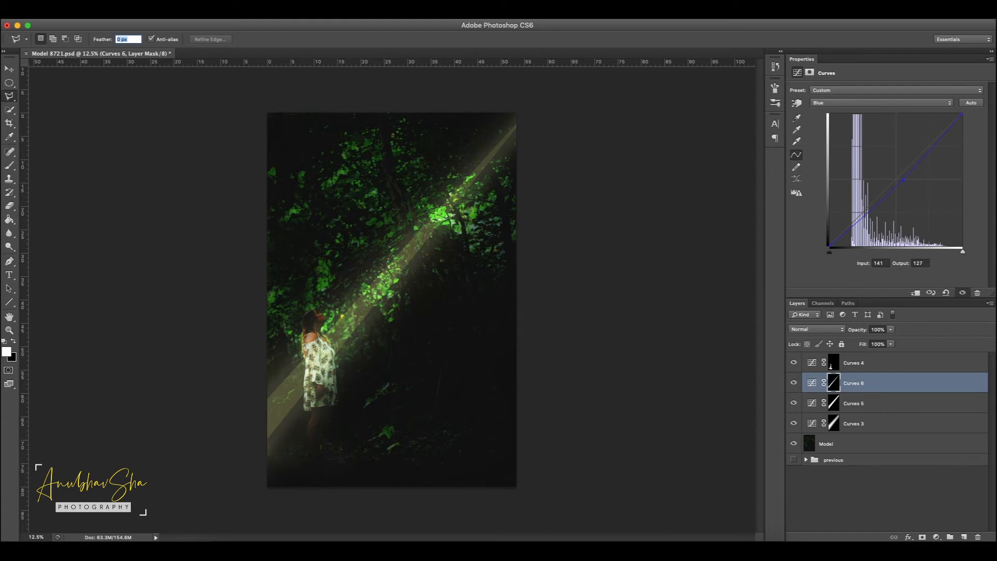
Step: Soften the Curves 6 mask with a Gaussian Blur of 45 pixels radius
click(239, 13)
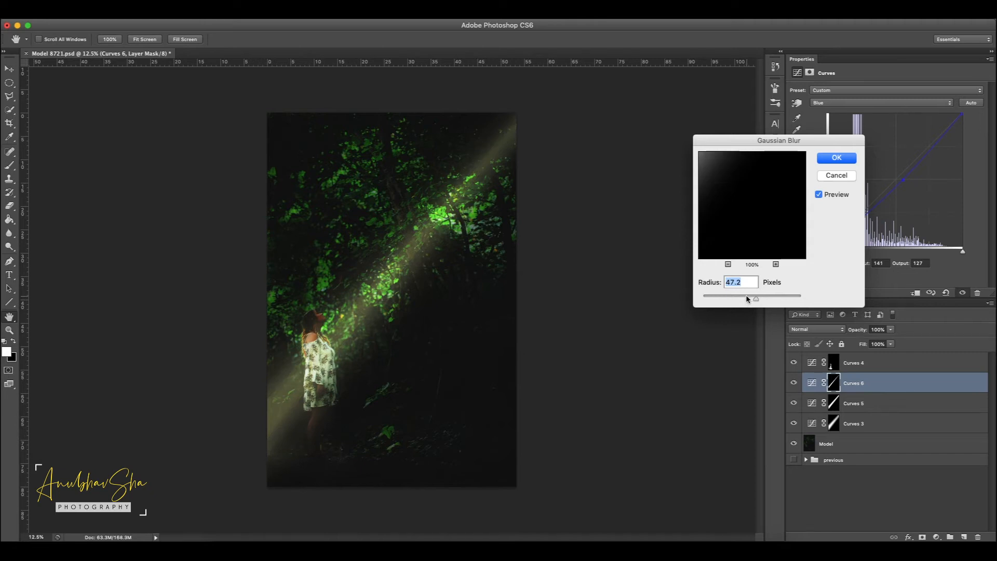
drag(747, 299, 758, 302)
text(45)
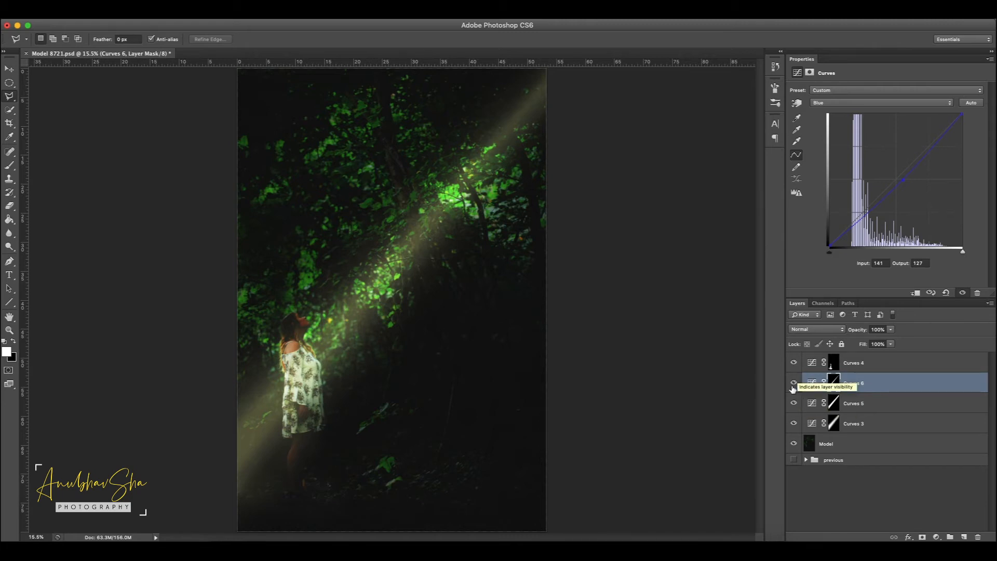
Step: Compare the light beam with Curves 5 and Curves 6 hidden, showing the two layers again one by one
drag(794, 383, 794, 408)
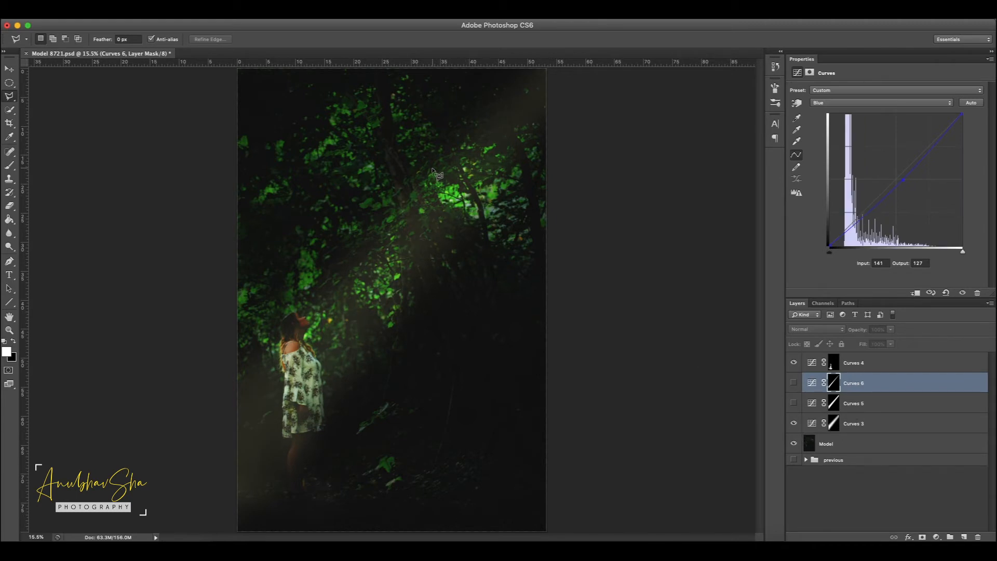
click(794, 403)
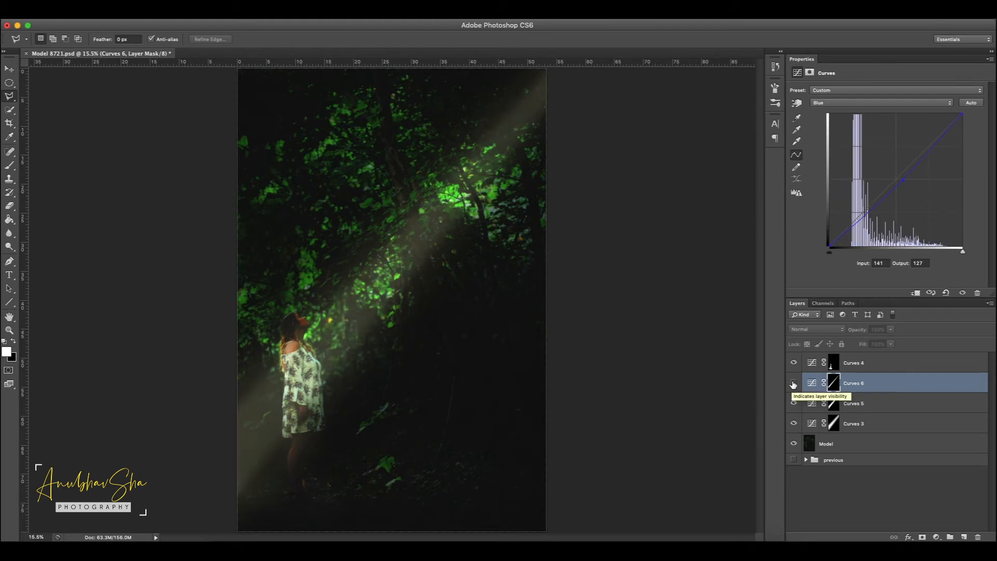
click(793, 383)
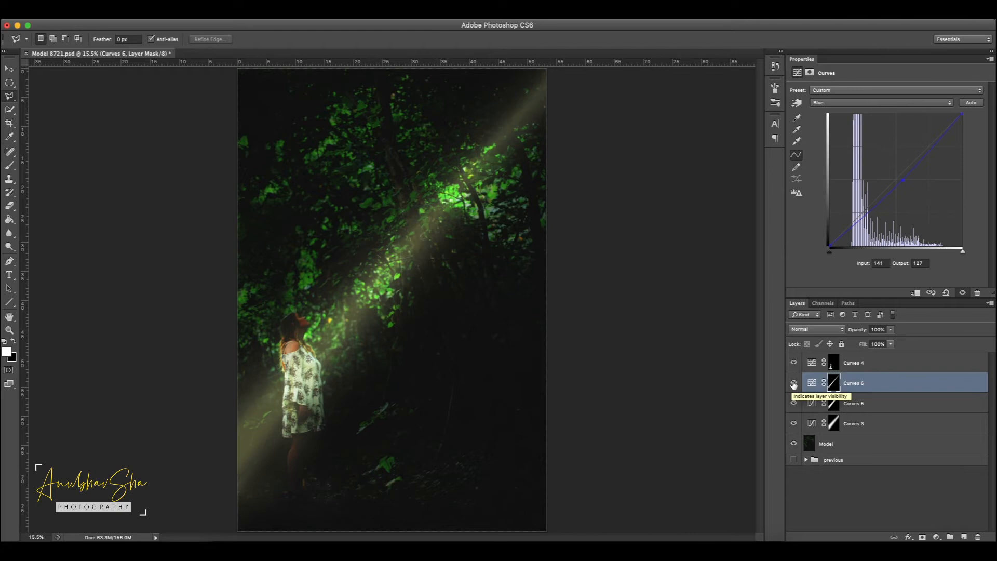
Step: Adjust the midpoint of the Curves 3 Blue channel curve to warm the wide outer beam
click(813, 427)
click(856, 103)
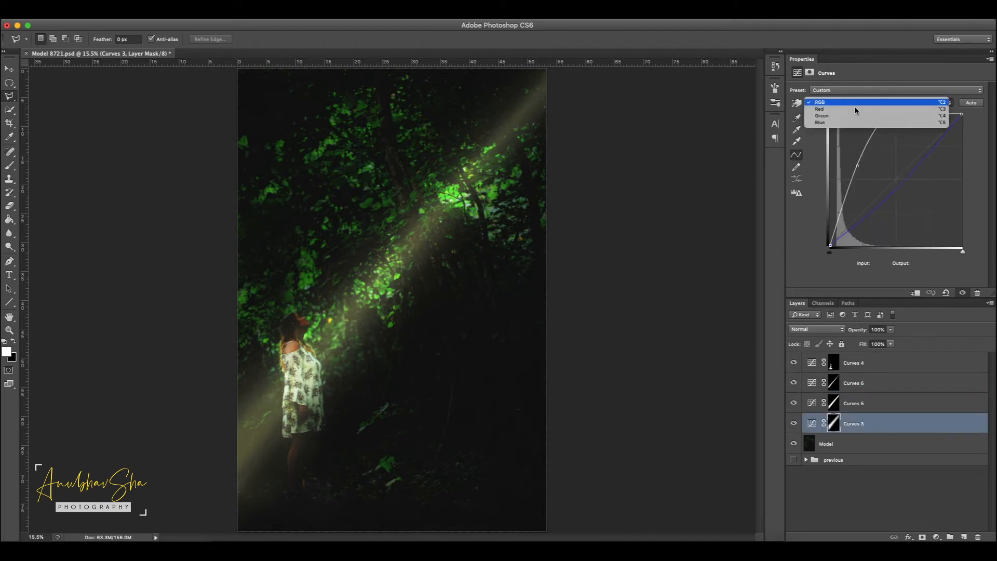
click(850, 124)
click(906, 182)
Step: Warm the Curves 5 strip by lowering its Blue channel curve to input 130, output 120, and deselect all layers
click(814, 404)
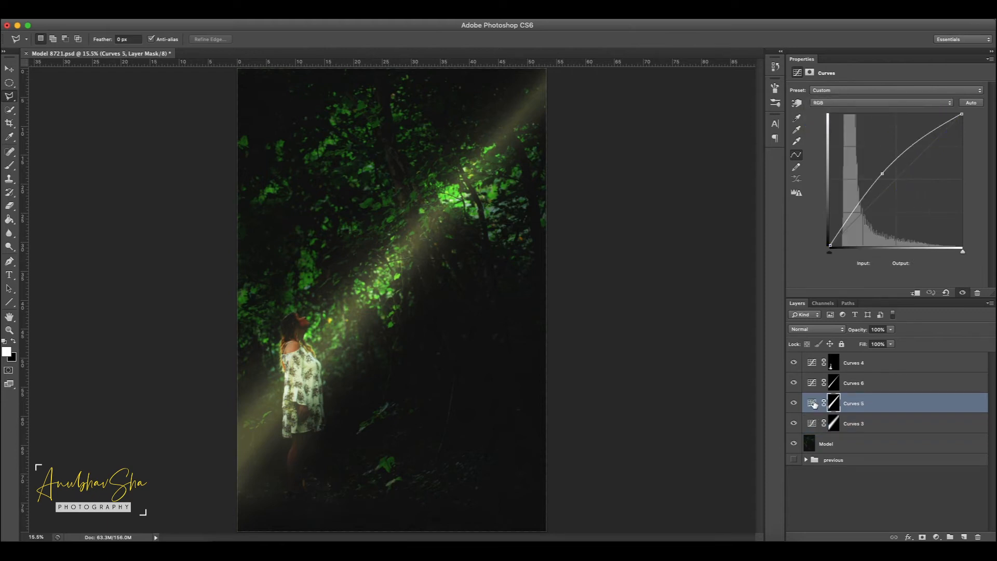
click(879, 104)
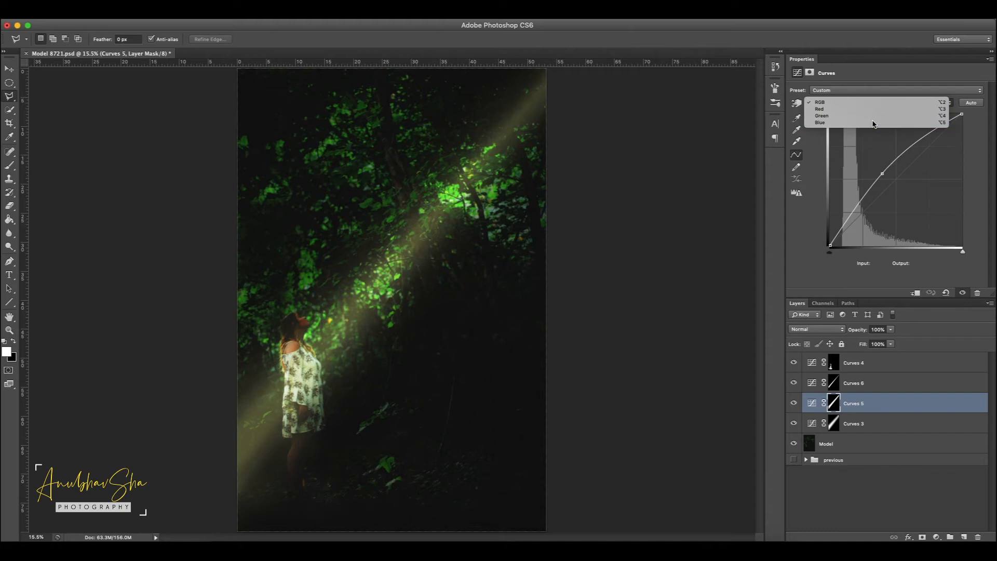
click(872, 126)
click(897, 184)
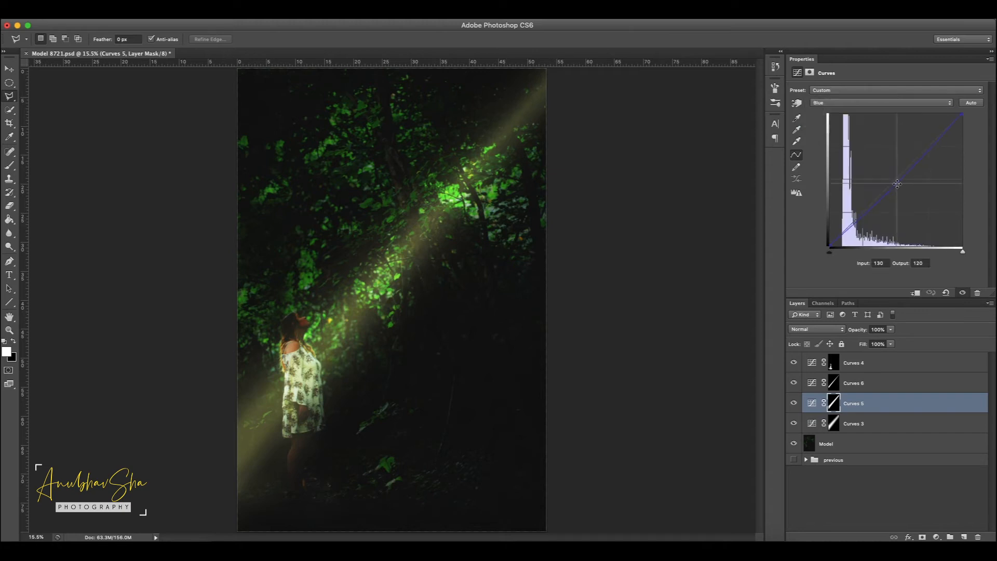
click(946, 508)
key(v)
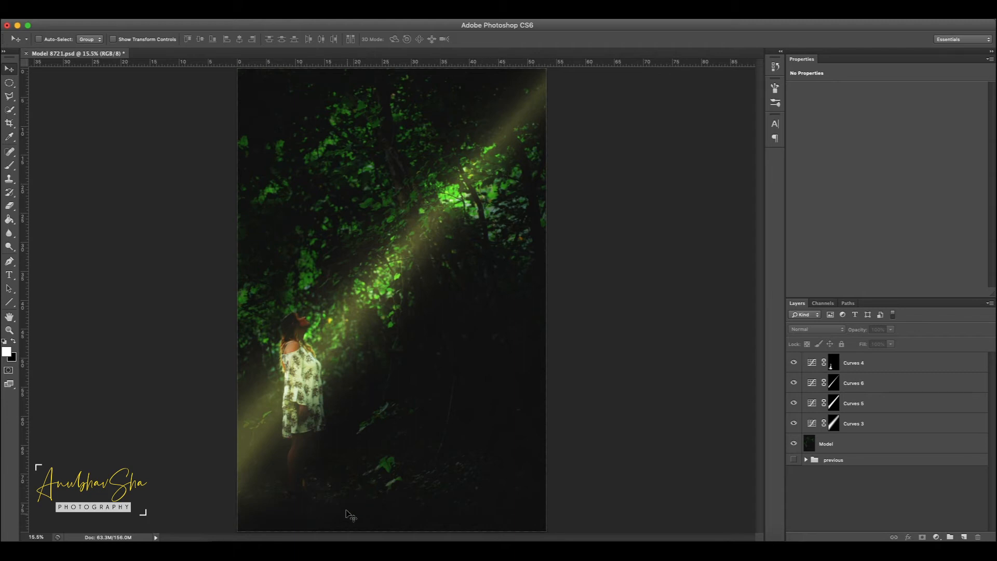
Step: Group the Curves 6, Curves 5 and Curves 3 layers and name the group Rays
click(846, 383)
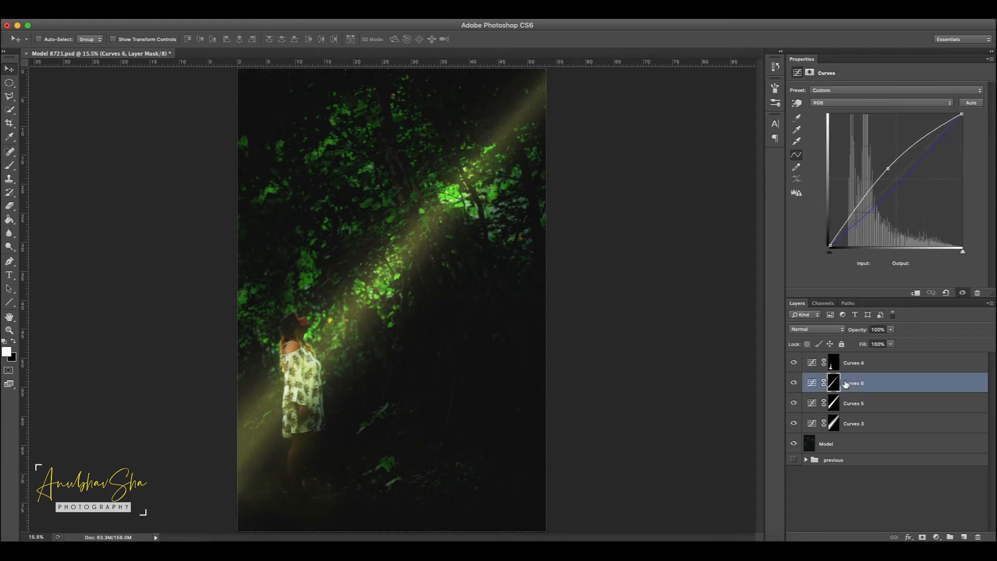
shift+click(883, 428)
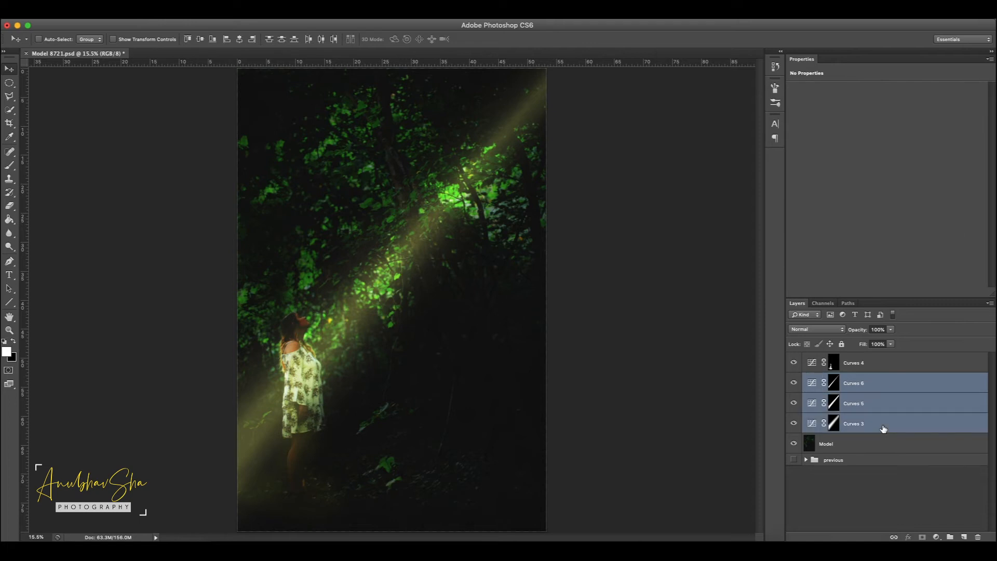
key(super+g)
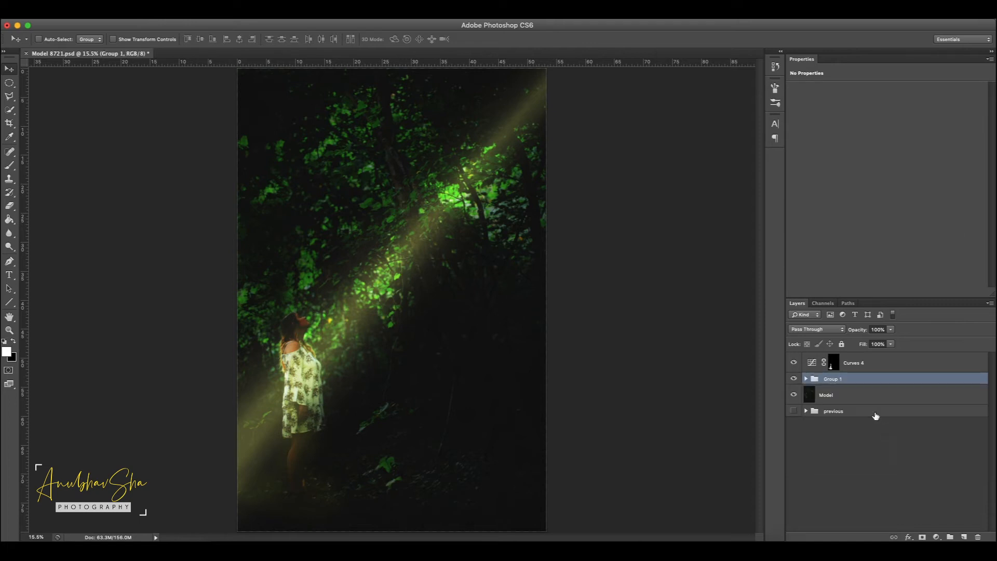
double_click(825, 380)
text(Rays)
key(Return)
Step: Rename the Curves 4 layer as feet glow
double_click(855, 362)
text(feet glow)
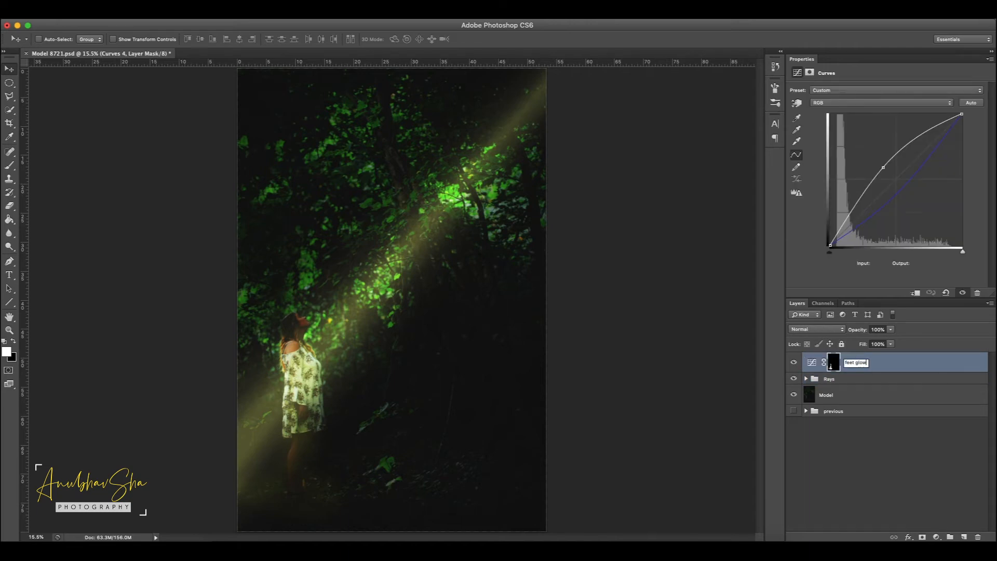
key(Return)
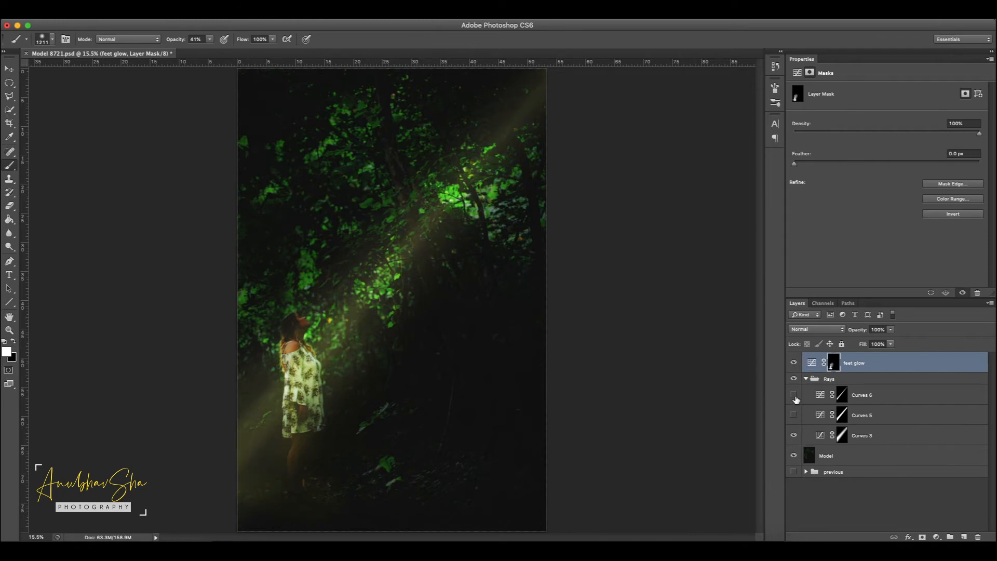
Step: Scale the Curves 3 mask to 103.73% width and 103.76% height, and show Curves 5 and Curves 6 again
click(904, 437)
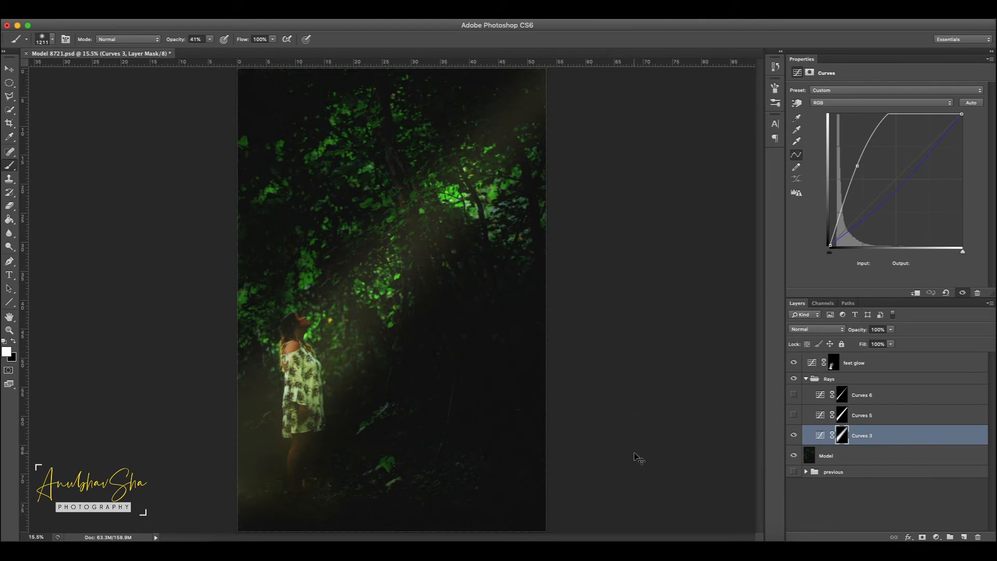
key(super+t)
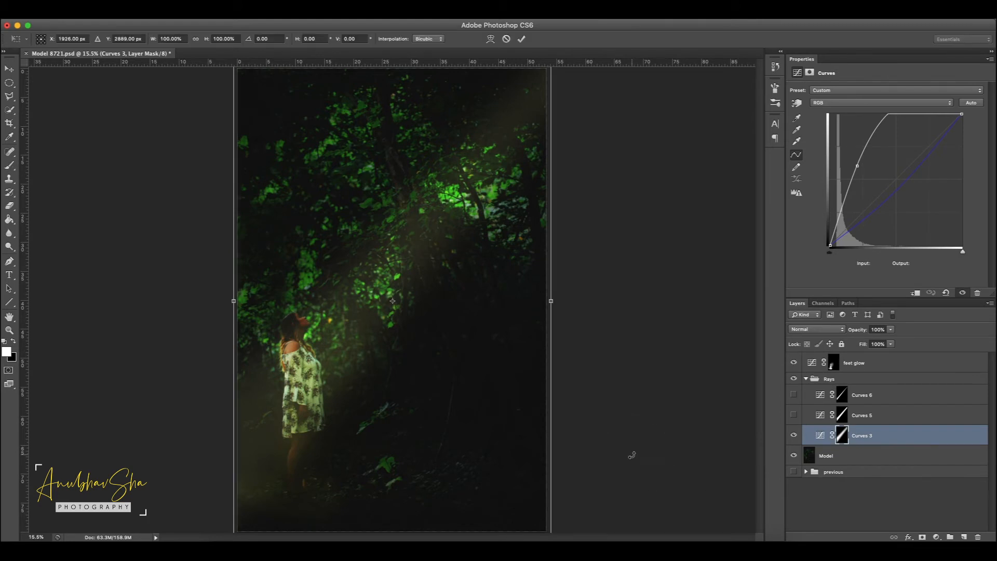
key(super+minus)
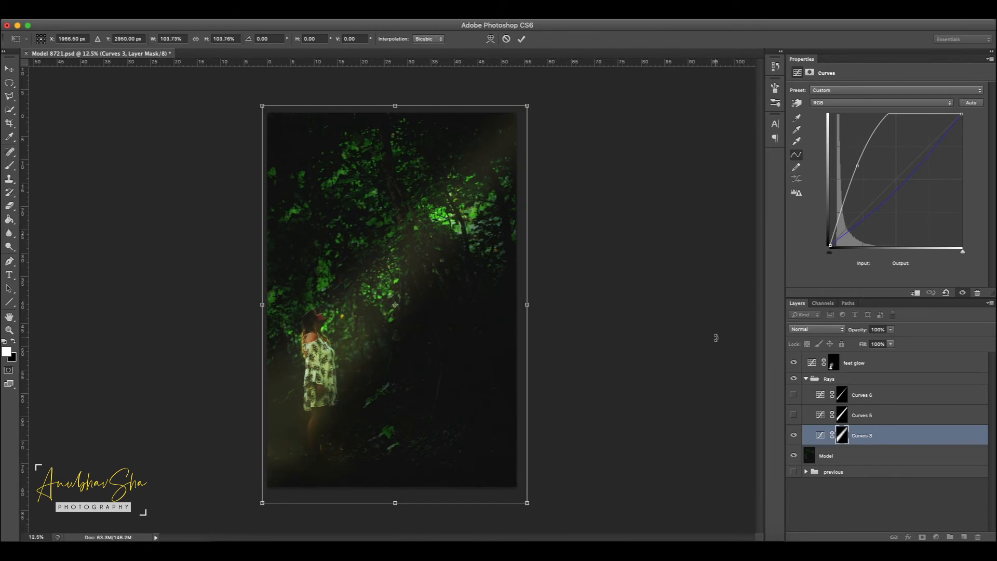
key(Return)
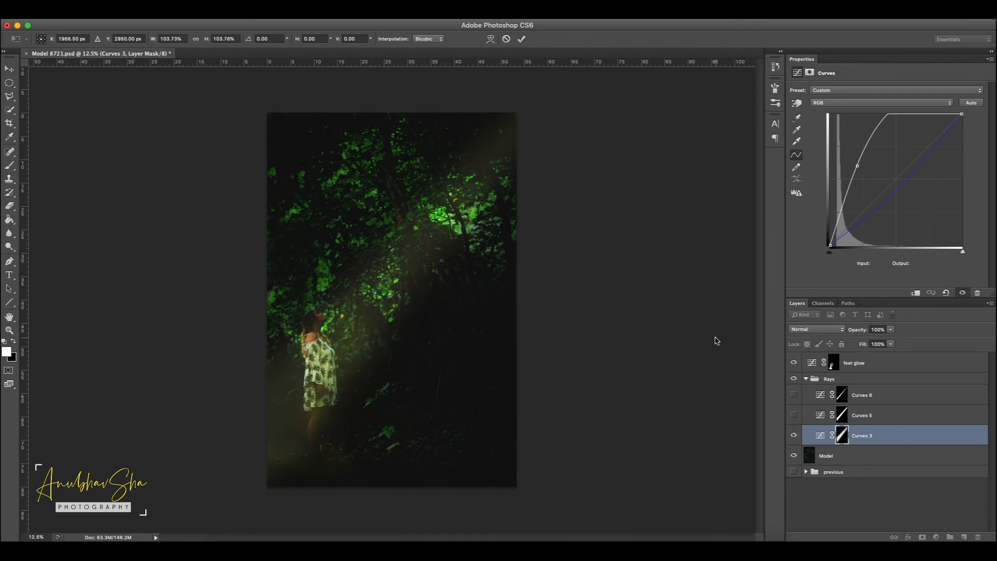
click(793, 415)
click(794, 395)
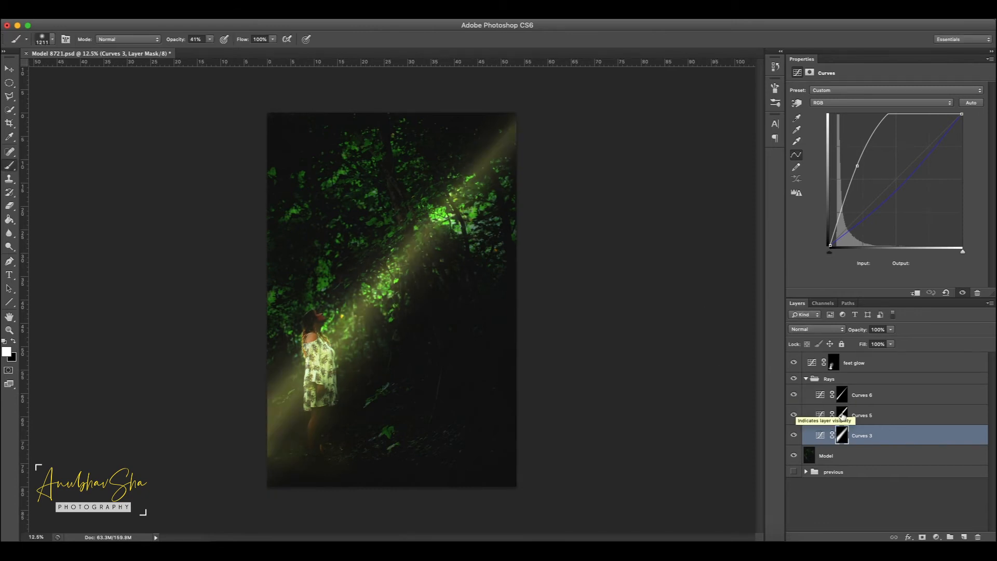
Step: Scale the Curves 5 mask slightly outward to 100.88% width and 100.86% height
click(872, 417)
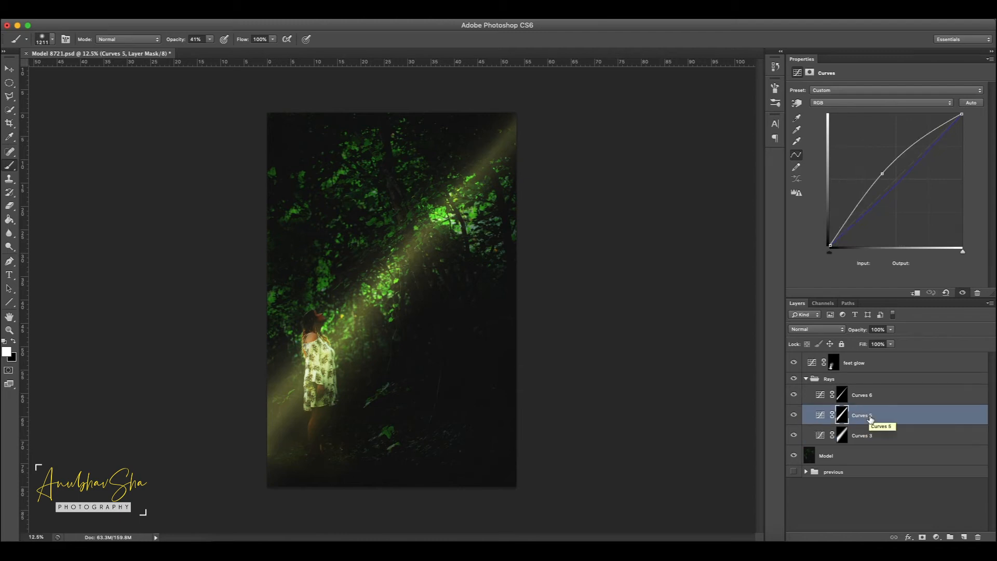
key(ctrl+t)
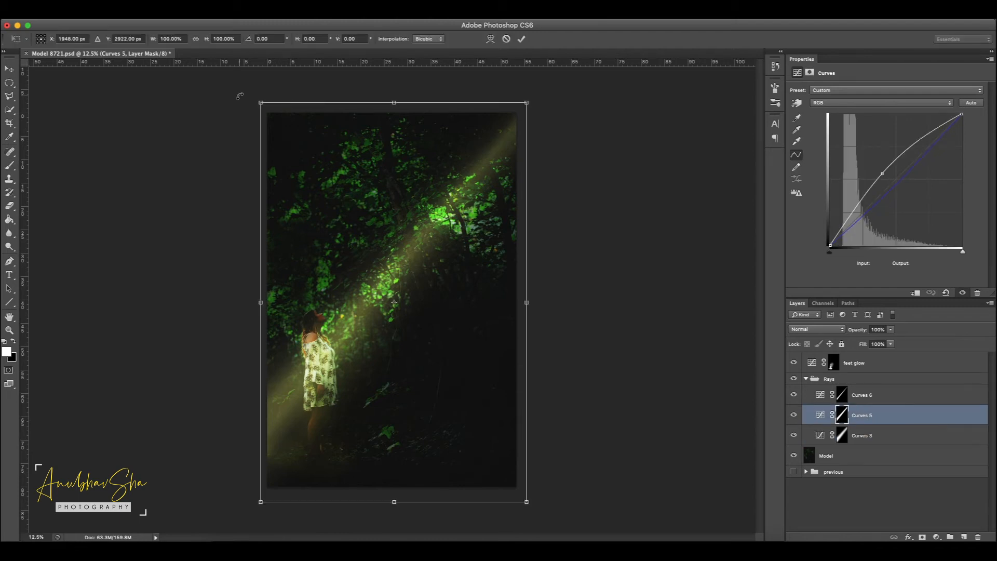
drag(260, 103, 258, 99)
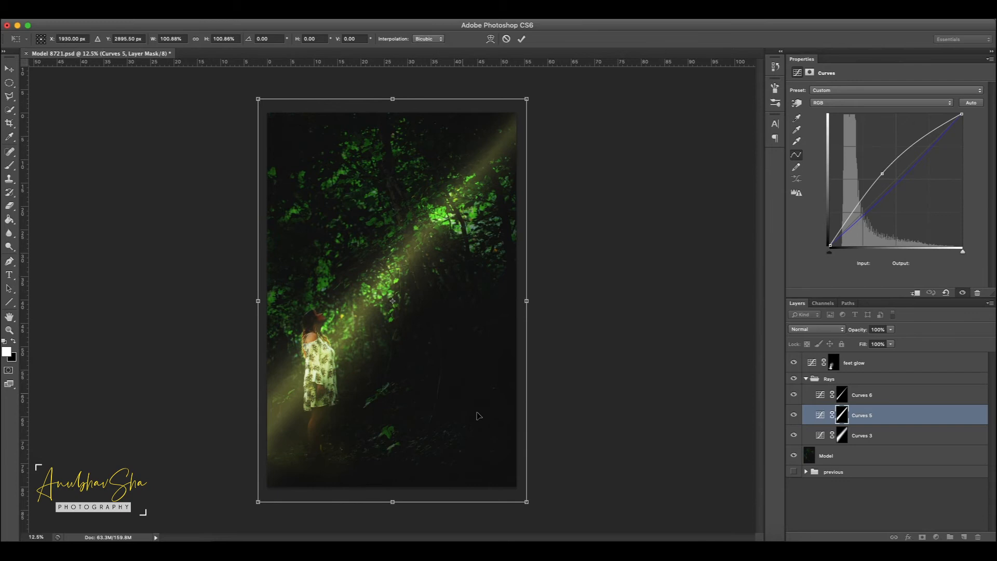
key(Return)
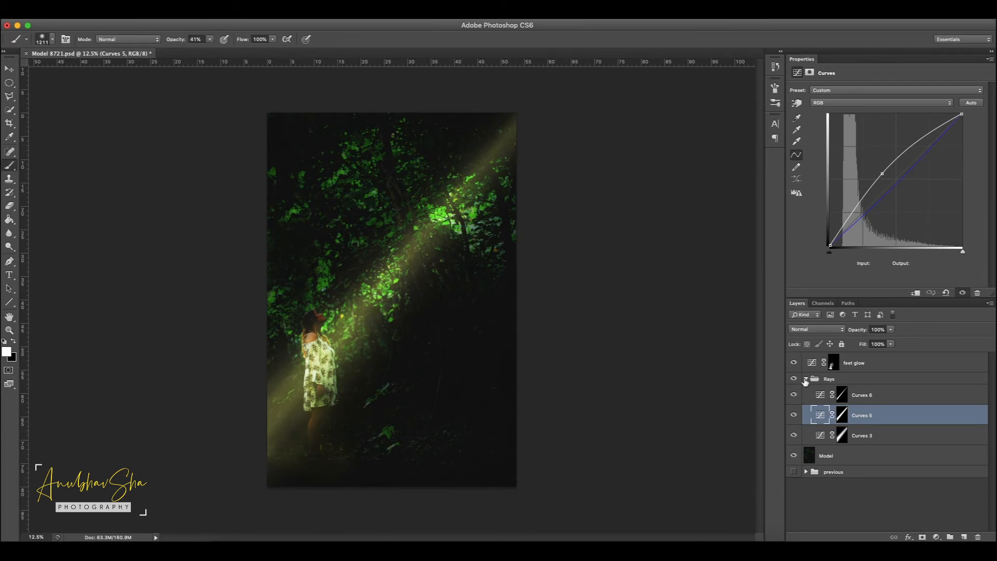
Step: Collapse the Rays group, add a white layer mask to it and lower the group's opacity to 88%
click(805, 379)
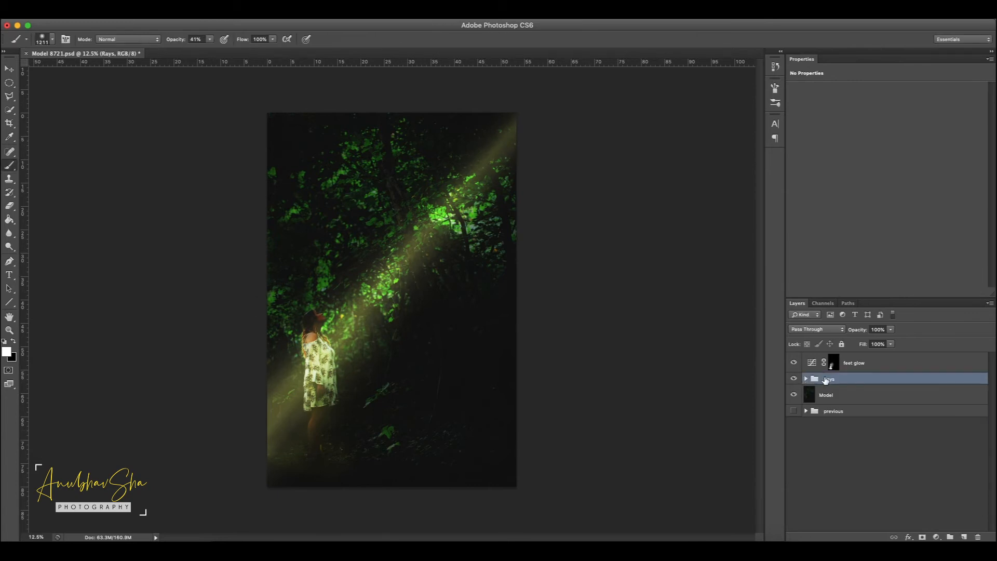
click(924, 536)
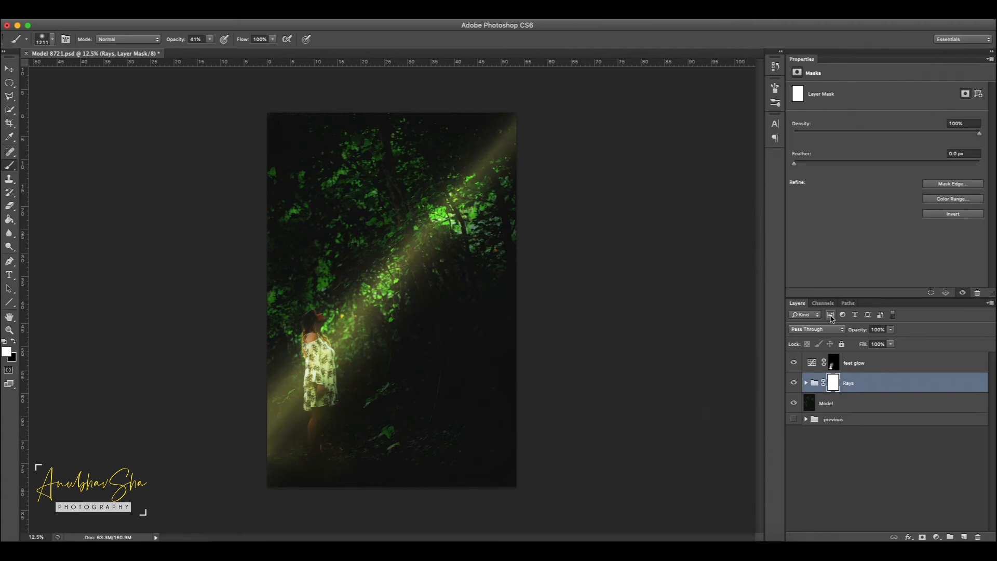
drag(863, 332, 861, 333)
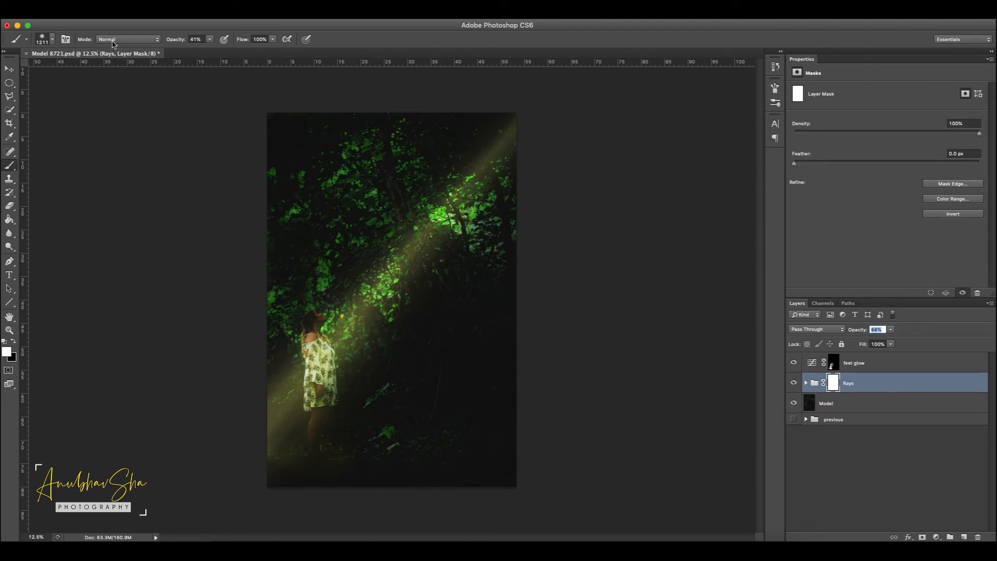
Step: Paint black at 31% brush opacity on the Rays mask along the lower and middle beam to soften the light
click(211, 41)
mouse_move(207, 52)
mouse_down()
mouse_move(192, 50)
mouse_move(203, 54)
mouse_up()
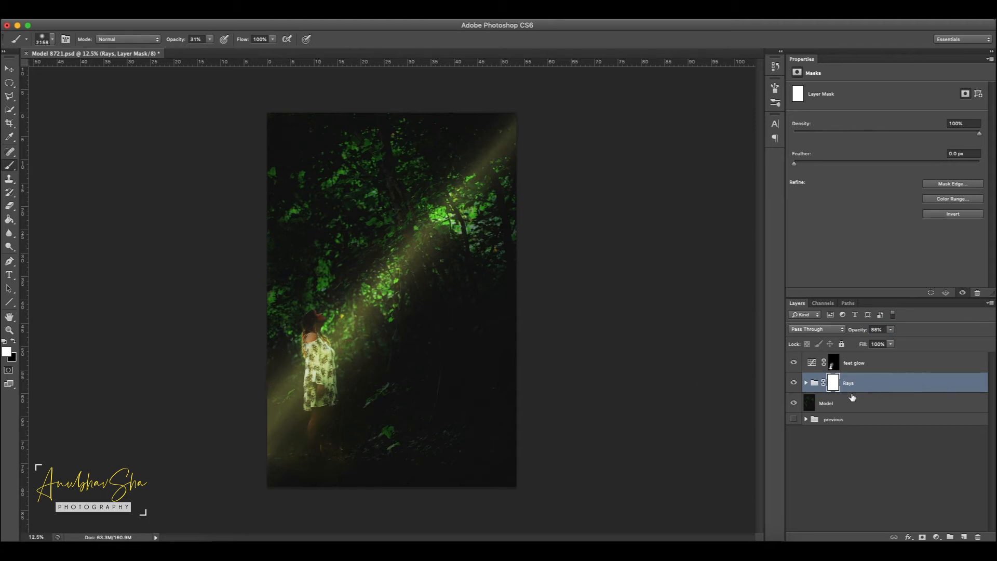
click(14, 342)
mouse_move(278, 412)
mouse_down()
mouse_move(340, 318)
mouse_move(379, 282)
mouse_move(319, 333)
mouse_move(295, 359)
mouse_up()
click(370, 292)
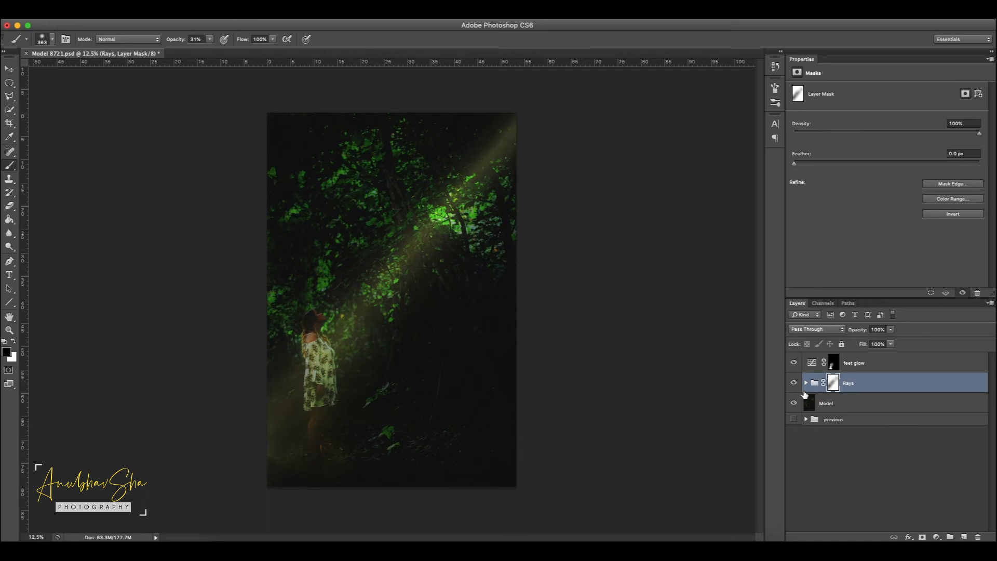
Step: Add a Curves adjustment layer directly above the Model layer and hide the Rays group
click(843, 404)
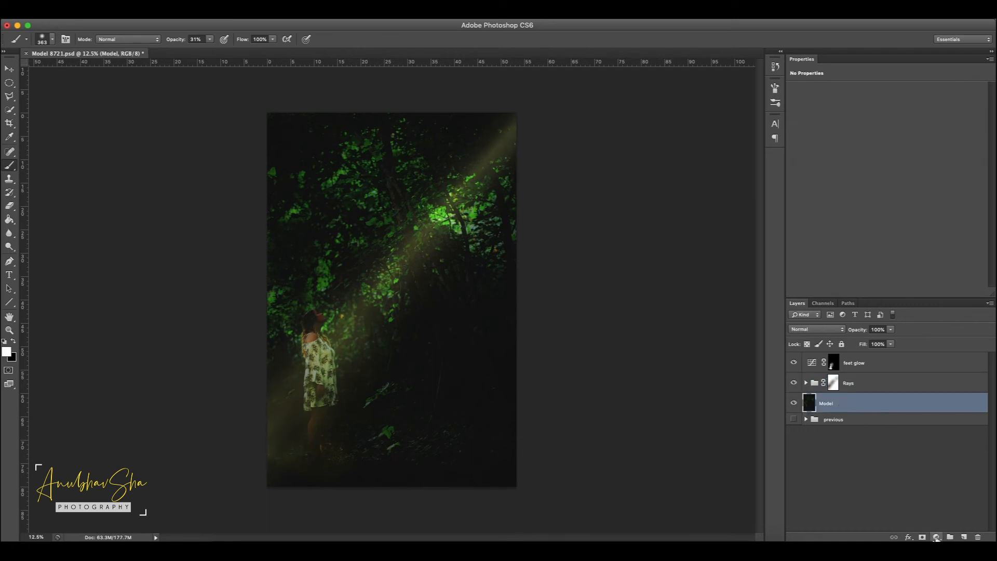
click(937, 537)
click(953, 420)
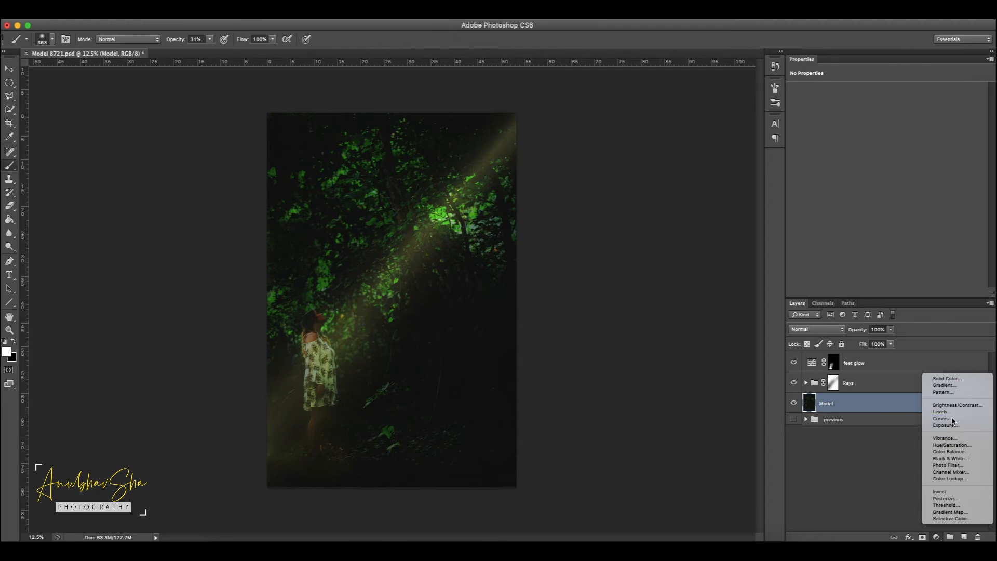
click(794, 383)
click(831, 405)
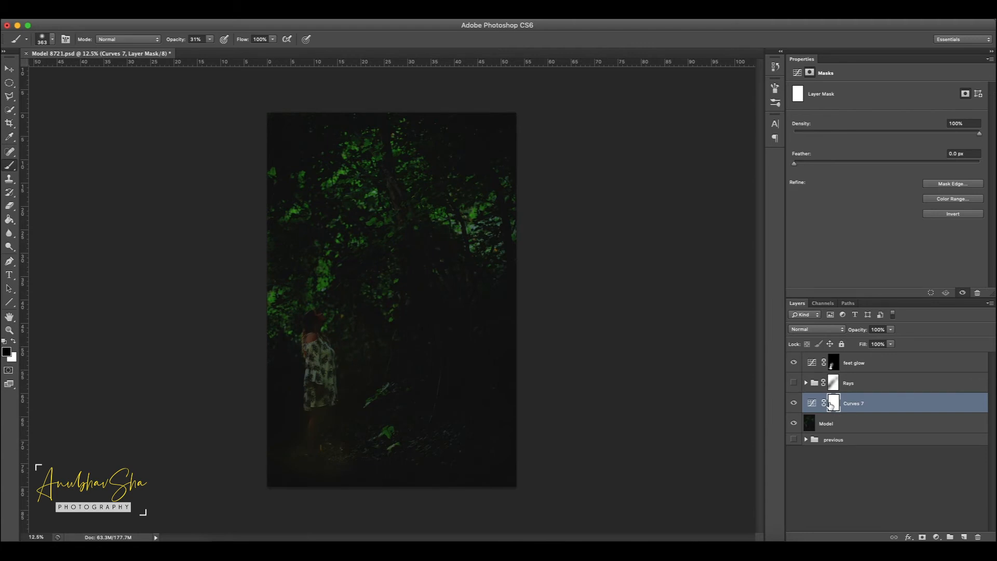
Step: Brighten the woman by raising the Curves 7 RGB curve to input 33, output 115, and clip it to the Model layer
click(813, 404)
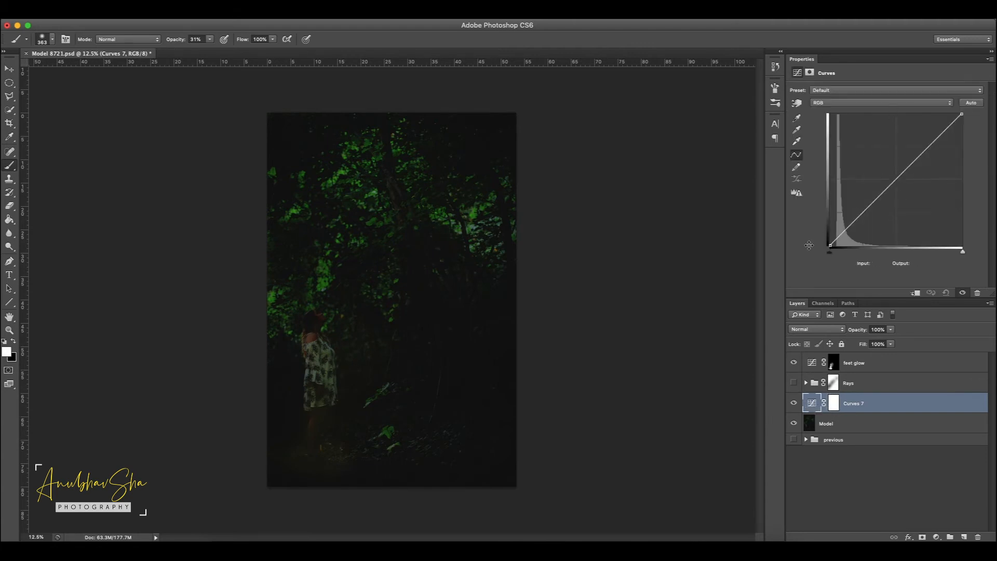
key(super+plus)
key(super+plus)
key(super+plus)
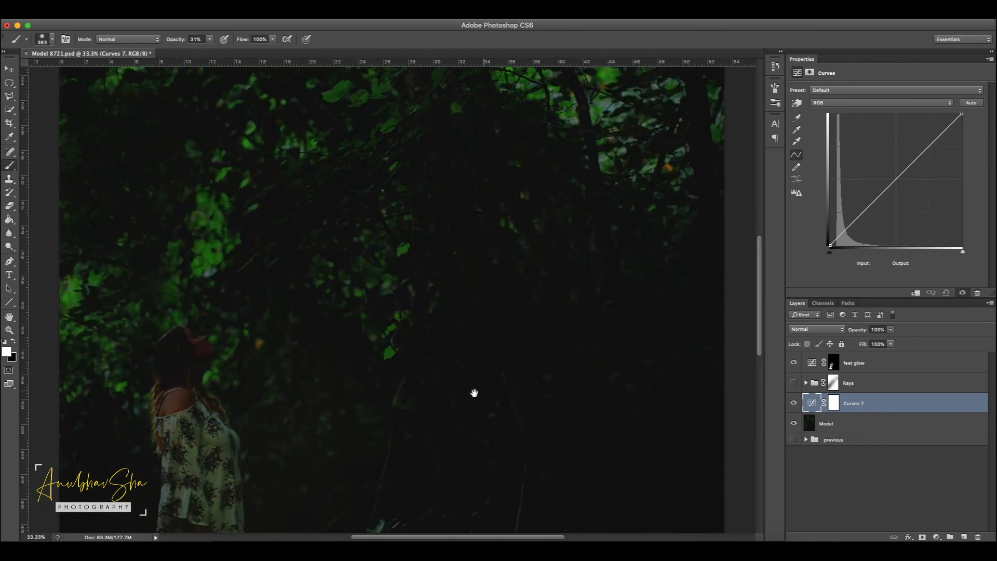
drag(452, 393, 562, 157)
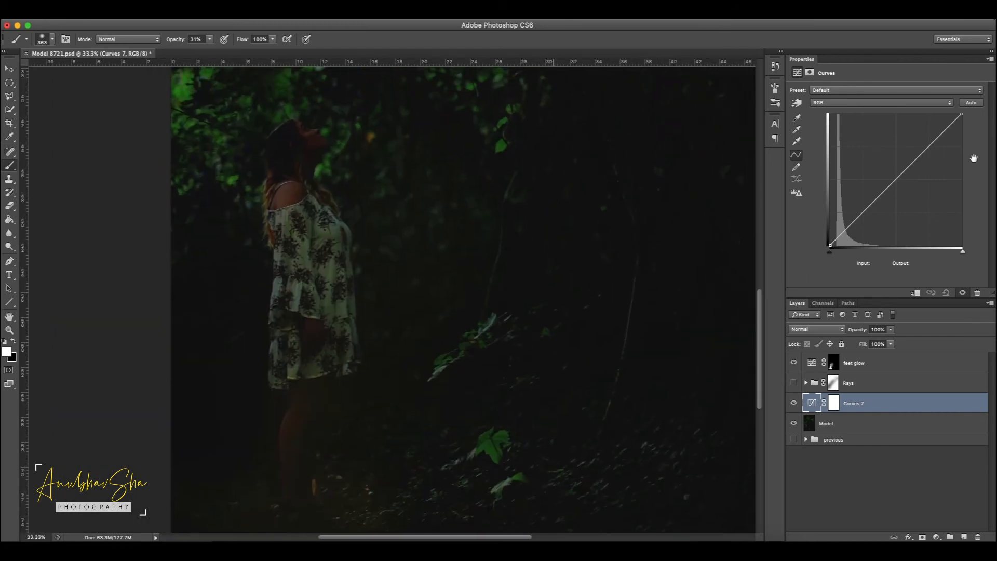
drag(895, 181, 848, 186)
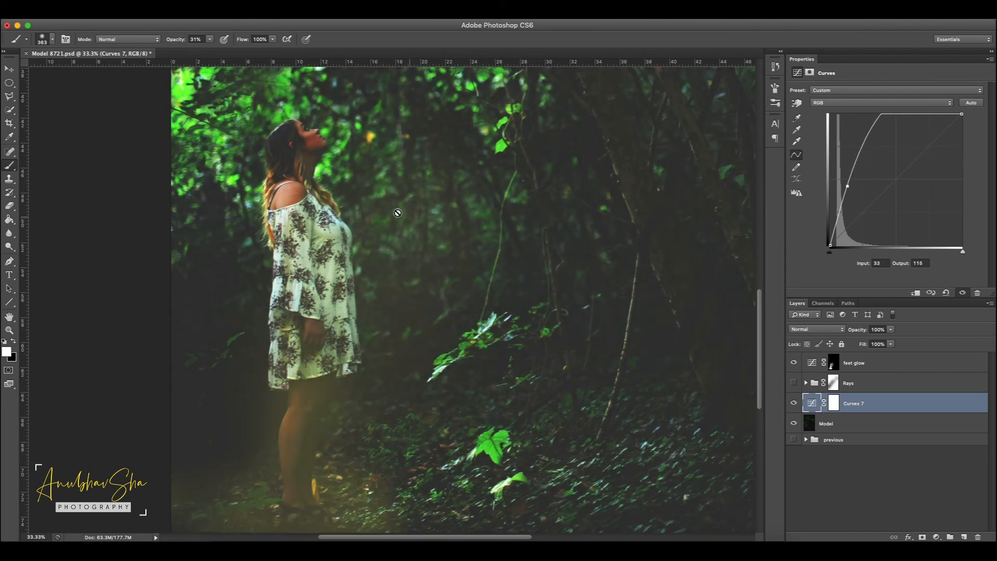
click(916, 294)
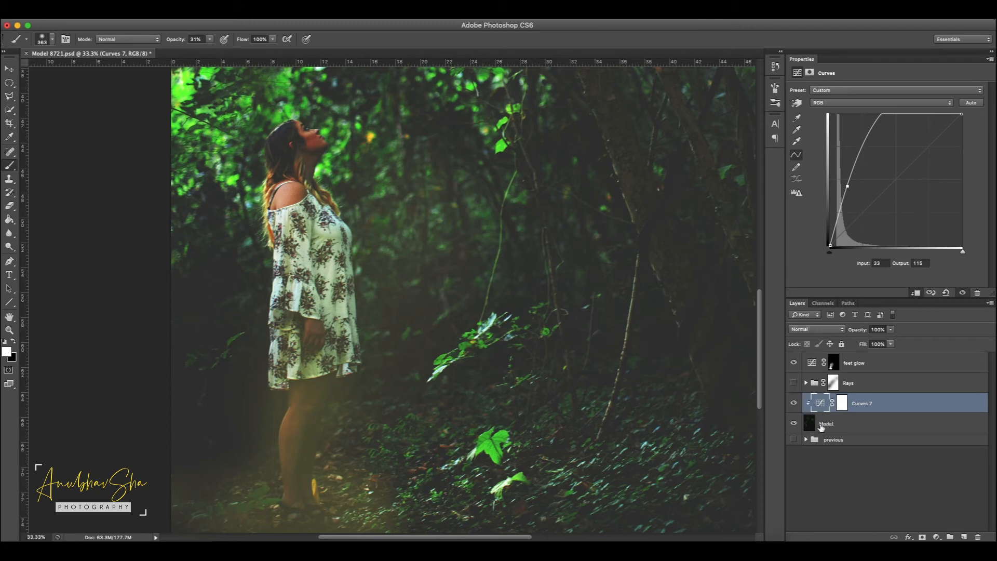
Step: Invert the Curves 7 mask and reveal the brightening on the woman's face and dress front with a white brush at 92% opacity
click(843, 403)
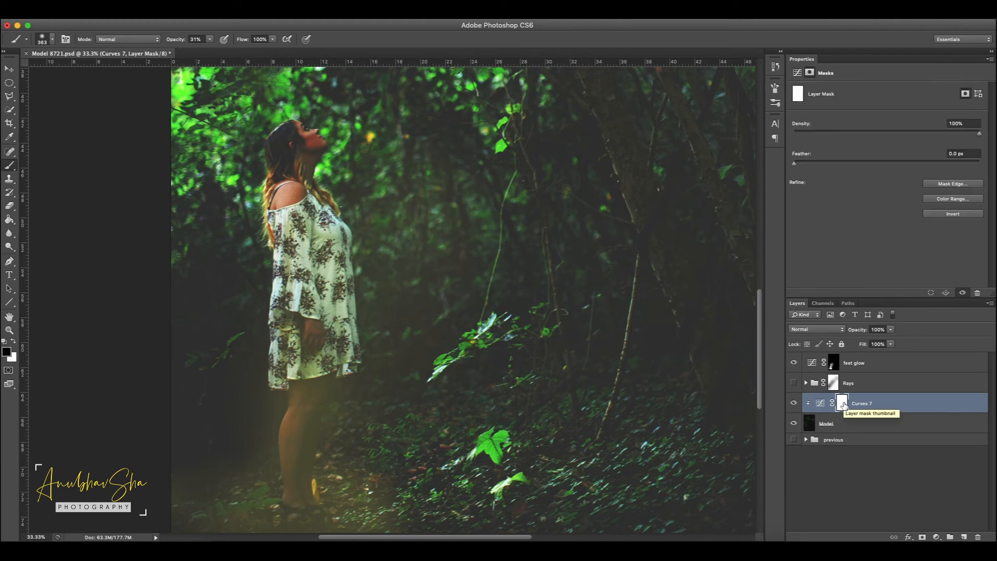
key(super+i)
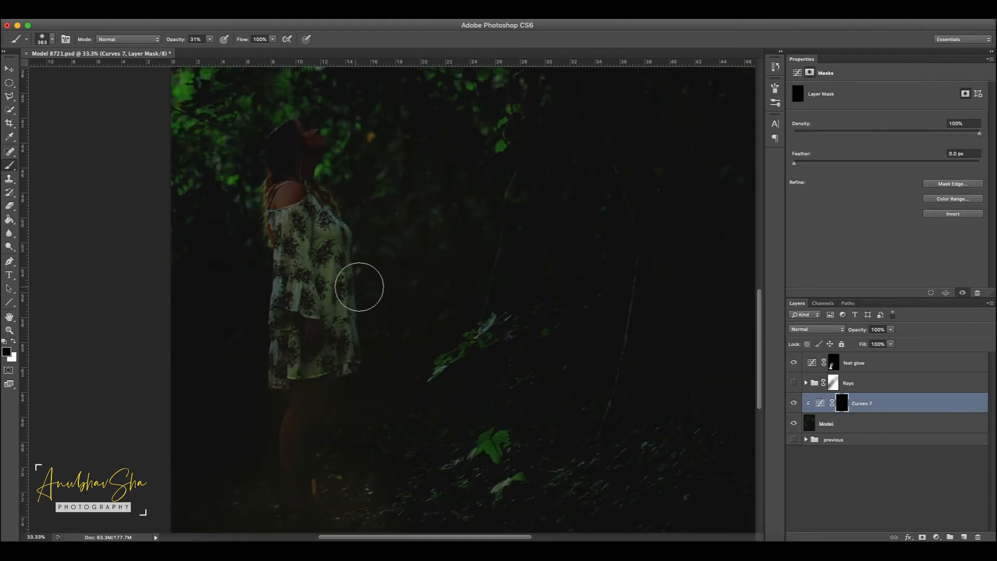
click(14, 342)
click(211, 39)
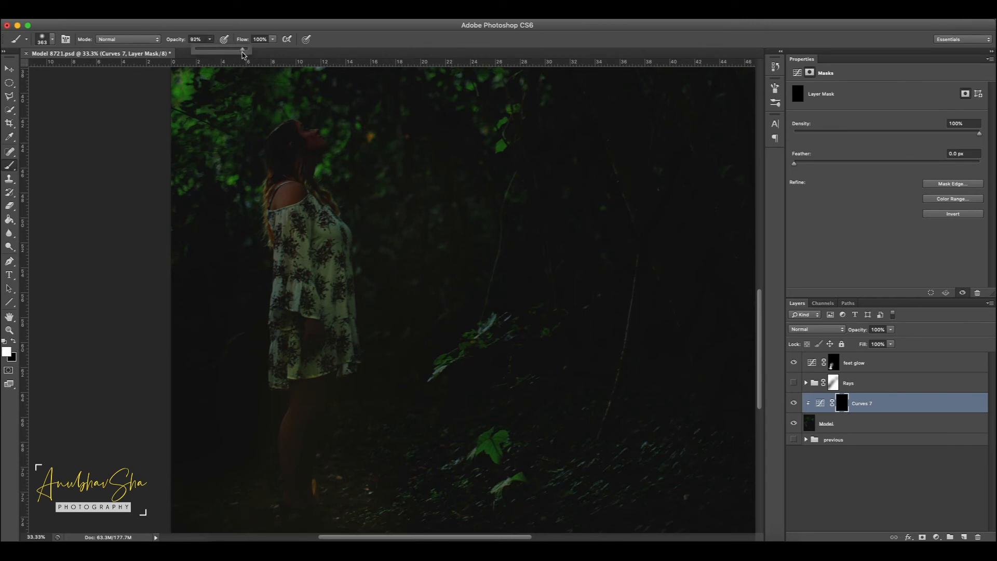
drag(325, 127, 310, 128)
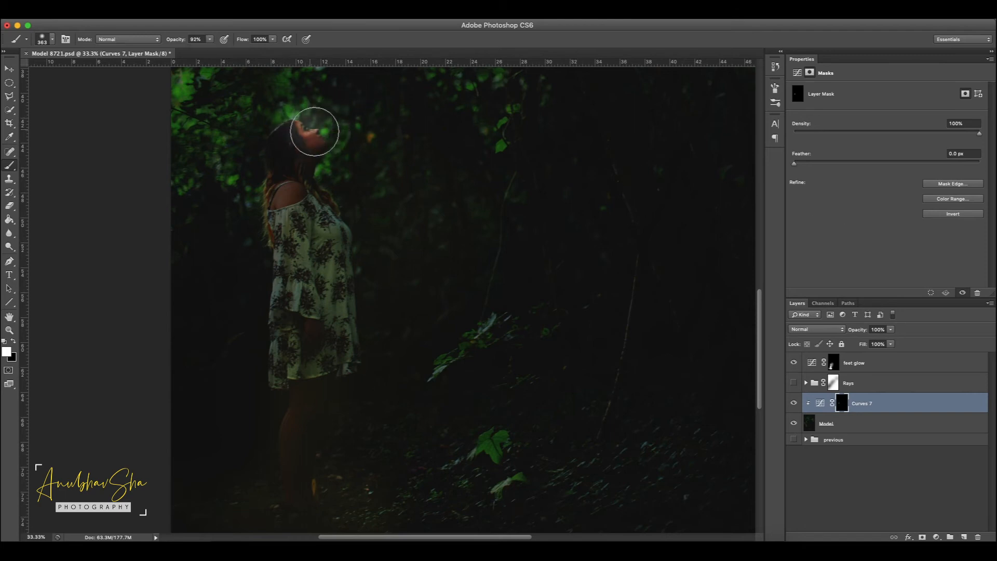
mouse_move(345, 163)
mouse_down()
mouse_move(330, 160)
mouse_move(347, 204)
mouse_move(325, 195)
mouse_move(330, 234)
mouse_move(363, 245)
mouse_move(345, 278)
mouse_move(349, 363)
mouse_move(327, 356)
mouse_move(317, 311)
mouse_move(306, 124)
mouse_move(326, 159)
mouse_move(334, 225)
mouse_up()
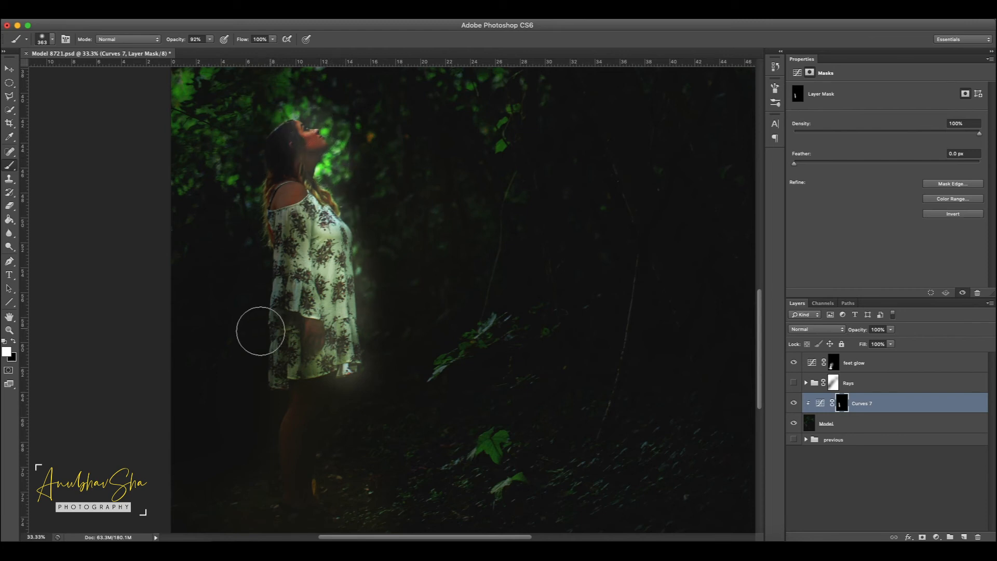
Step: Clean the glow spilling around the woman's face and dress on the Curves 7 mask with a smaller 193 px black brush
click(15, 342)
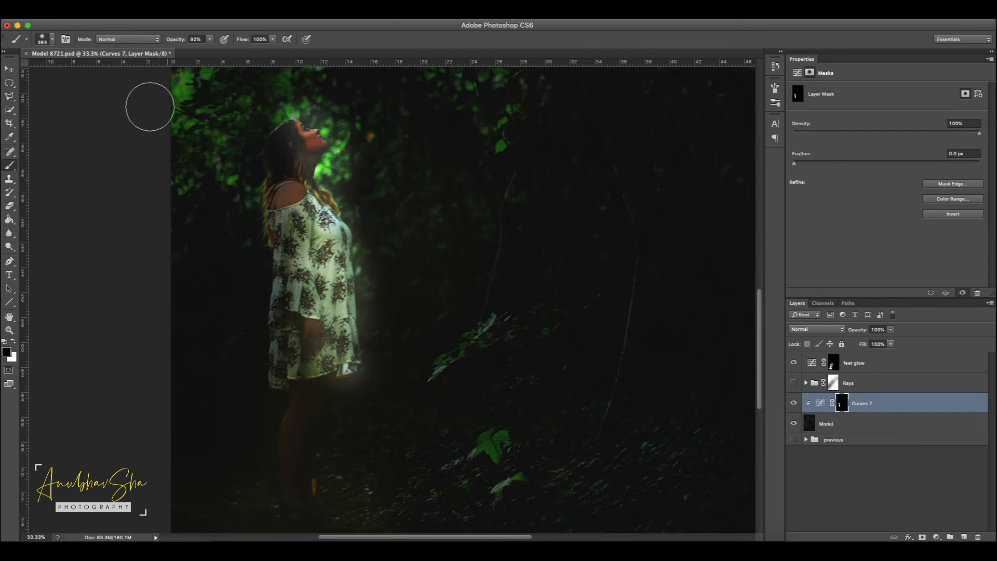
click(52, 39)
drag(59, 66, 47, 67)
drag(299, 266, 310, 364)
key(x)
Step: Touch up the brightening on the woman's face with white and undo the last stroke over her legs
key(x)
mouse_move(333, 327)
mouse_down()
mouse_move(346, 176)
mouse_move(291, 111)
mouse_up()
drag(366, 244, 383, 352)
drag(351, 387, 368, 306)
drag(344, 221, 343, 189)
key(x)
drag(316, 128, 322, 140)
drag(328, 386, 307, 496)
key(super+z)
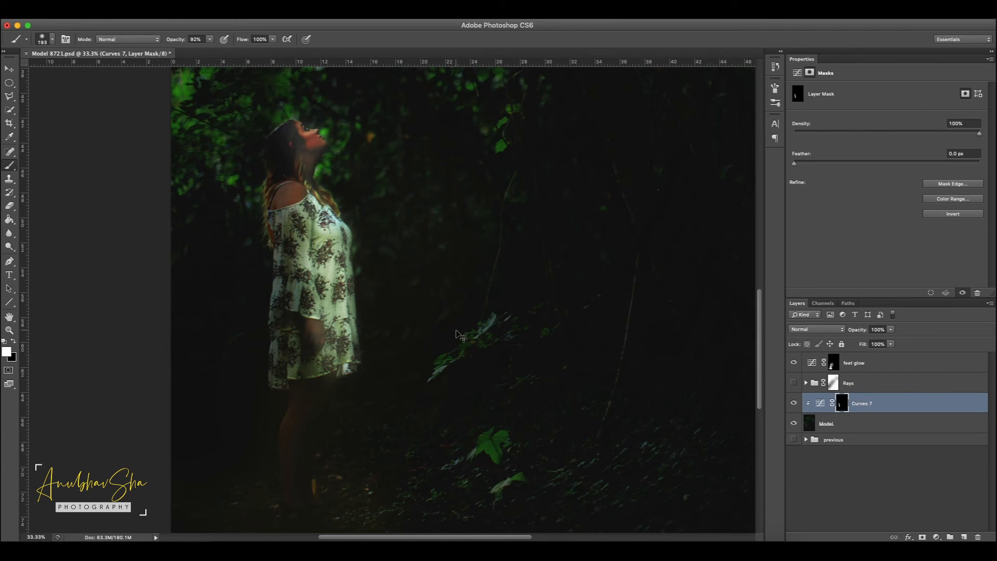
scroll(456, 335, down, 3)
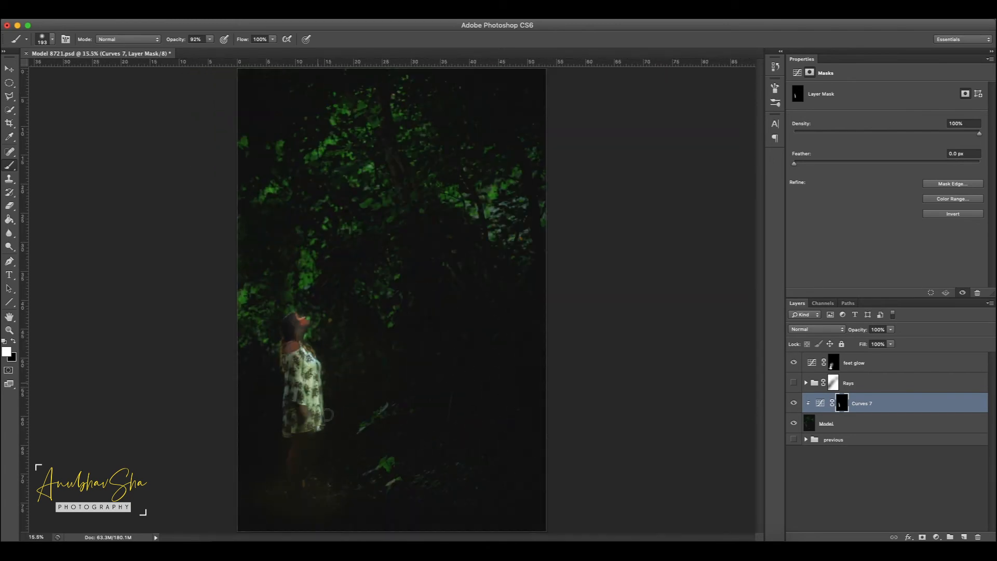
Step: Show the Rays group again and lower the Curves 7 layer's opacity to soften the brightening on the woman
click(793, 383)
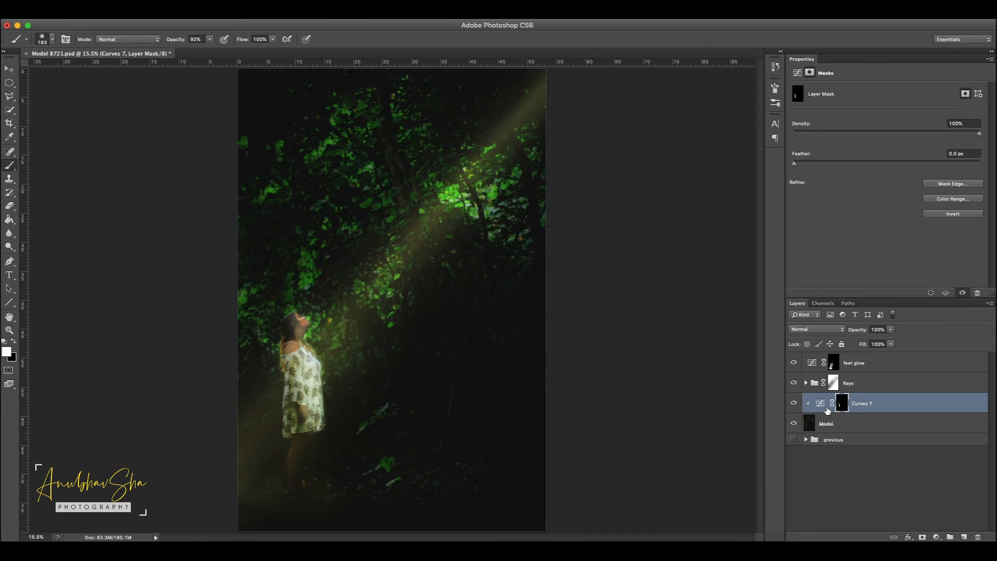
click(891, 406)
click(860, 332)
drag(861, 331, 791, 335)
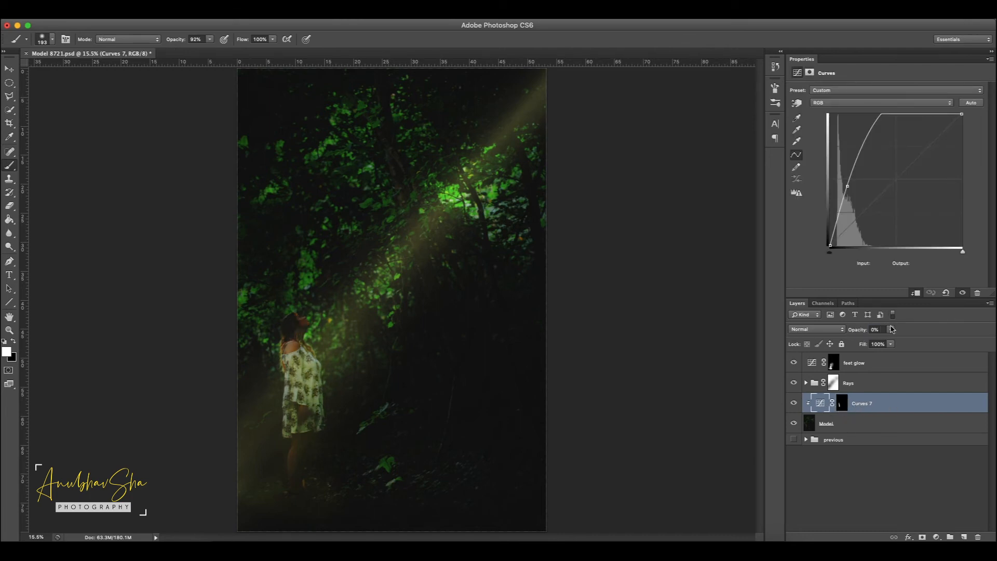
drag(861, 334, 863, 334)
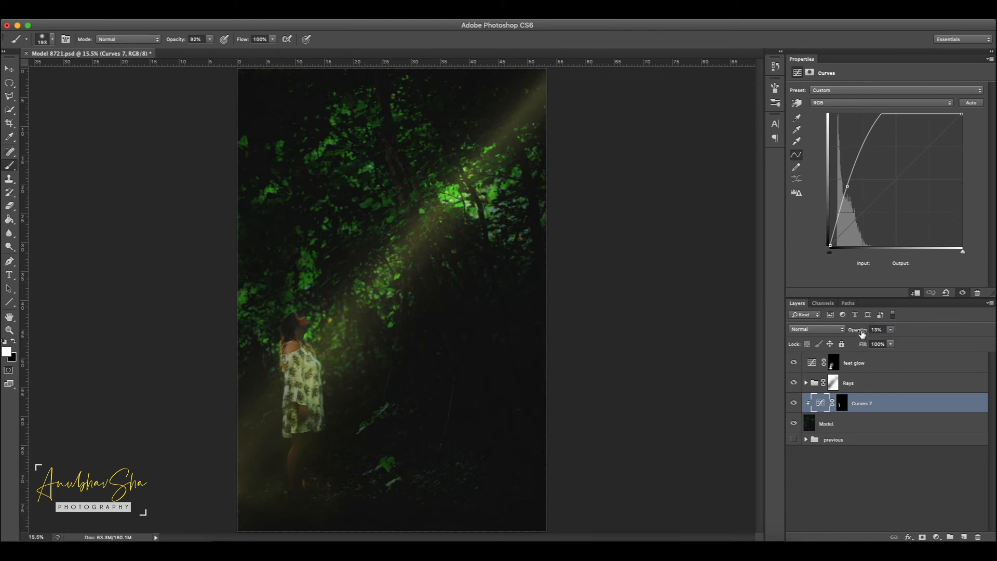
Step: Add a Curves adjustment layer above the Rays group and raise its RGB black point to output 27 for haze
click(832, 382)
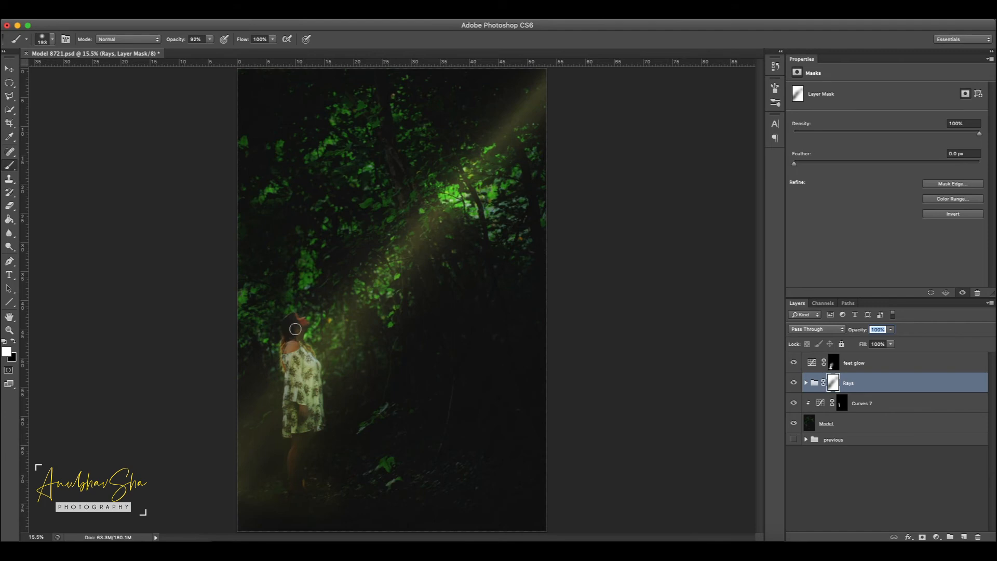
click(937, 537)
click(971, 419)
click(859, 217)
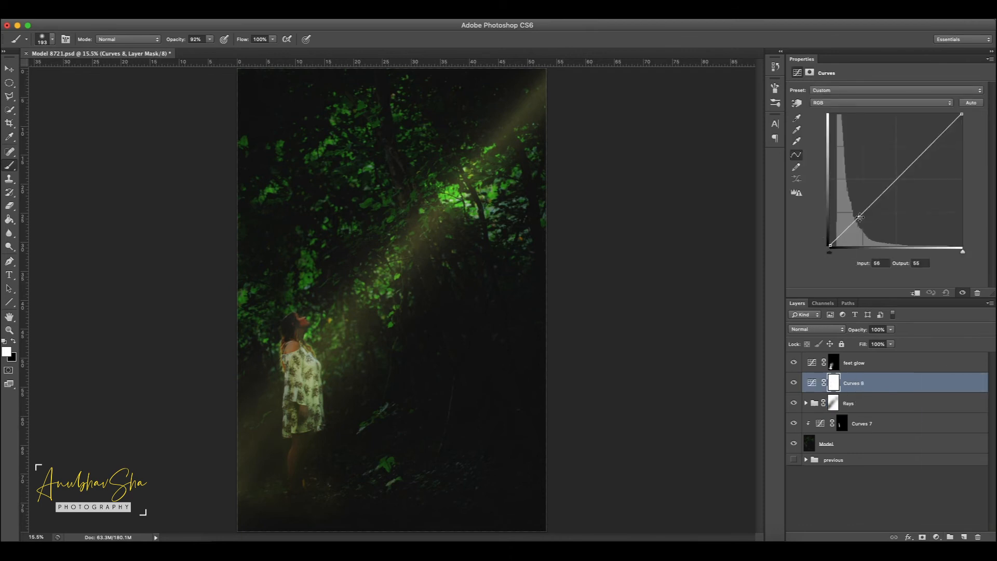
click(829, 244)
drag(829, 244, 823, 231)
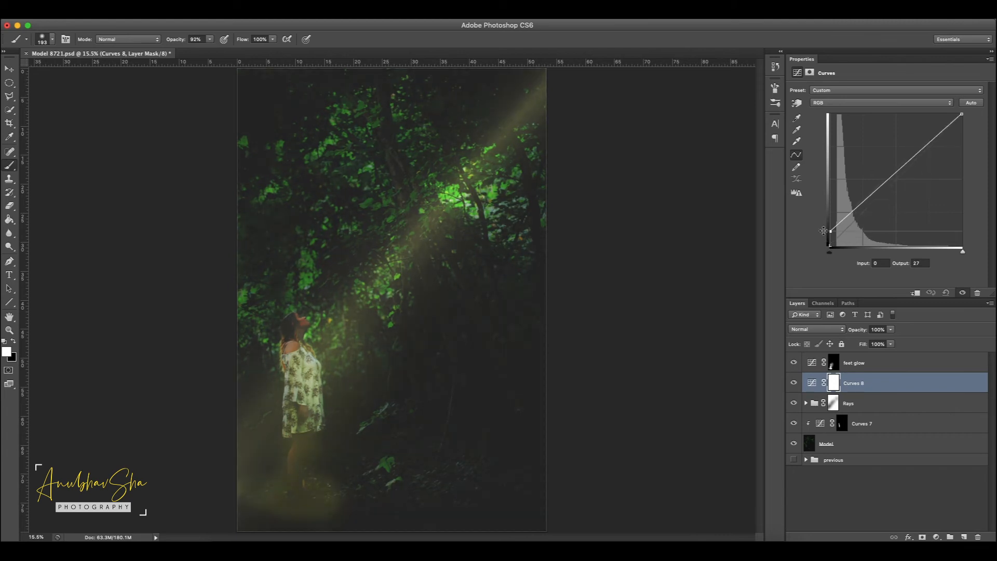
Step: Invert the Curves 8 mask and paint patches of haze across the forest with a 1684 px white brush at 92% opacity
click(838, 387)
key(super+i)
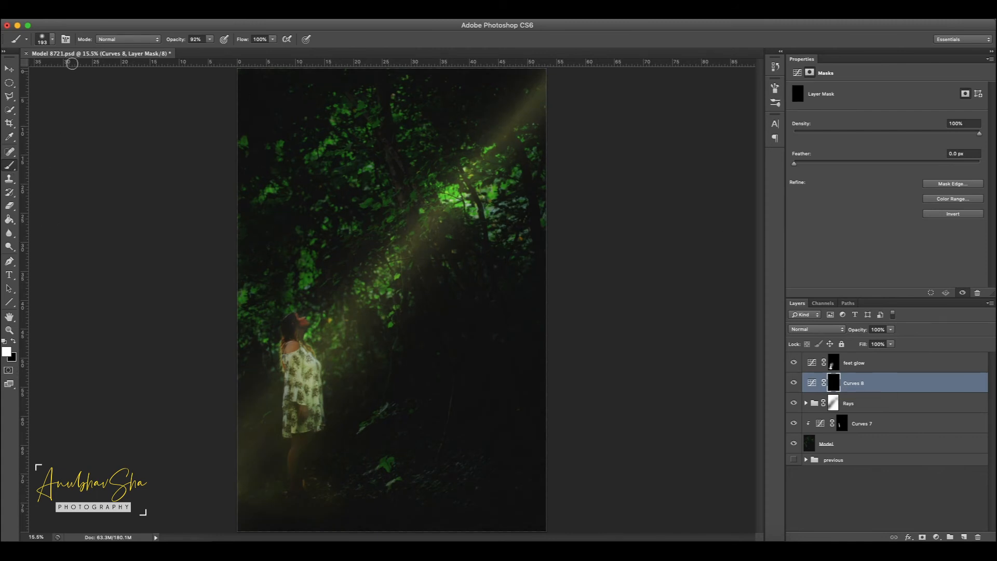
click(53, 40)
click(103, 70)
click(107, 70)
click(918, 236)
mouse_move(414, 368)
mouse_down()
mouse_move(305, 420)
mouse_move(299, 363)
mouse_move(445, 278)
mouse_move(447, 125)
mouse_move(529, 111)
mouse_move(302, 156)
mouse_move(326, 165)
mouse_up()
drag(485, 274, 485, 330)
click(459, 465)
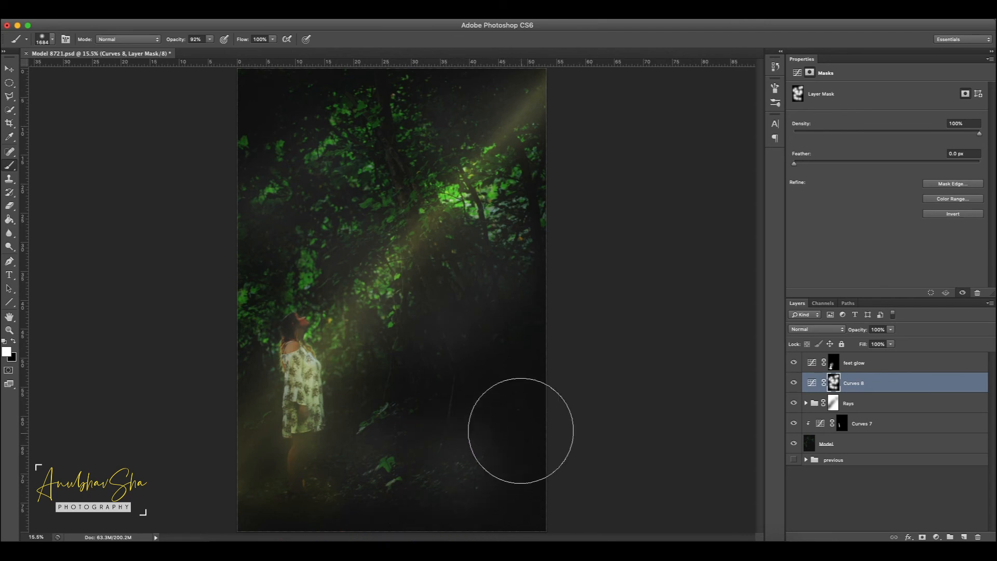
click(401, 403)
click(457, 483)
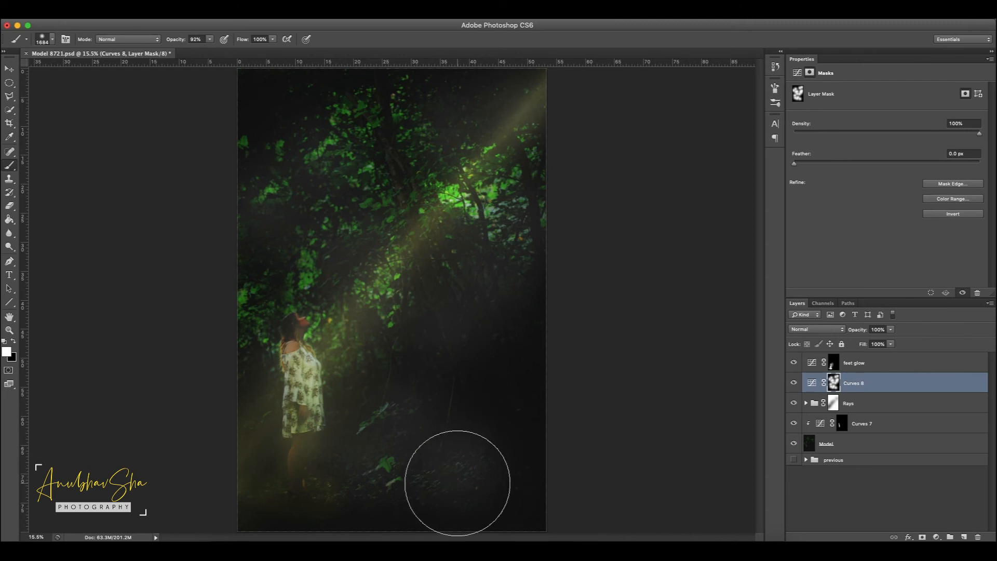
click(256, 97)
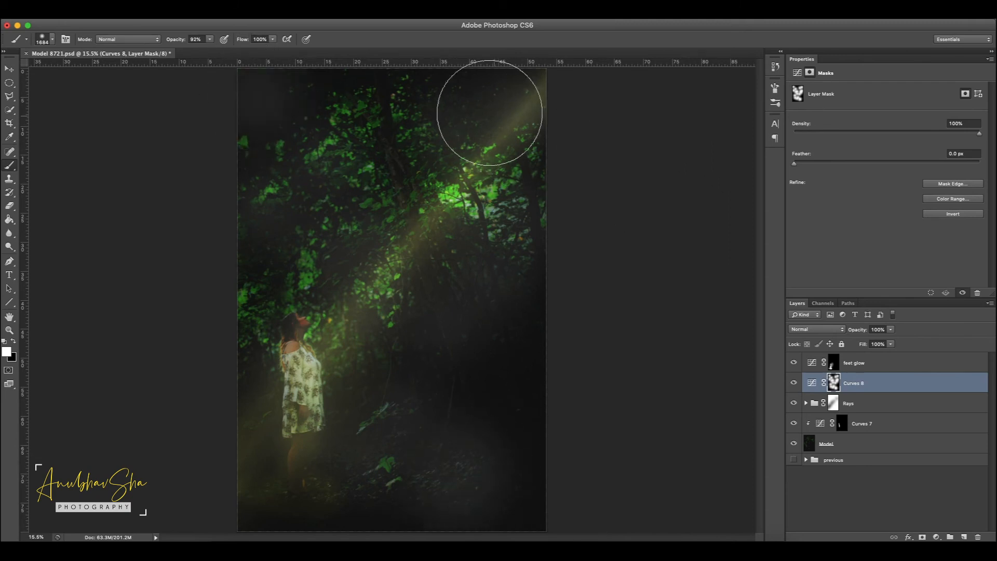
Step: Fill the Curves 8 layer mask with the Clouds render filter
click(241, 10)
mouse_move(306, 173)
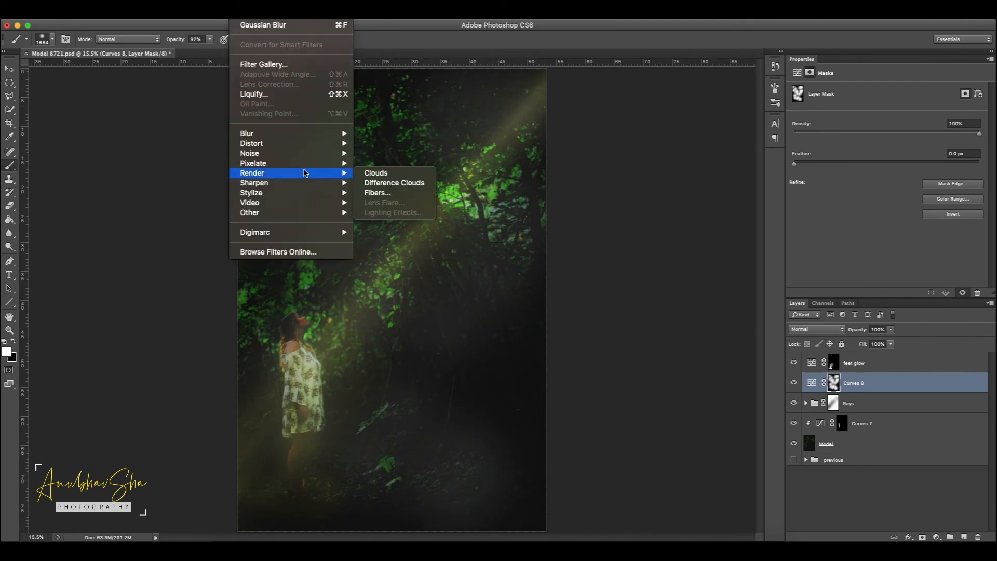
click(384, 174)
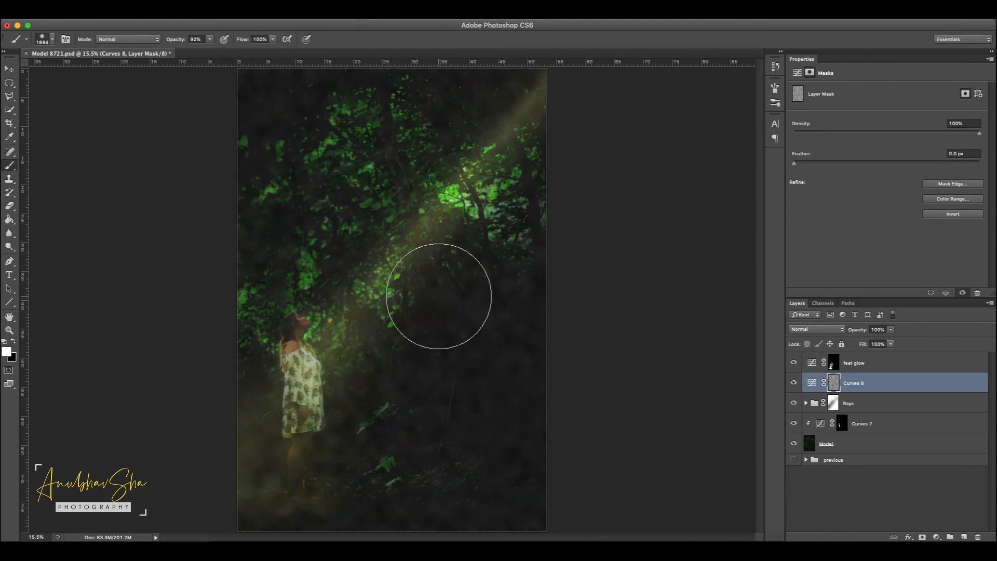
Step: Scale the cloud texture on the Curves 8 mask up to about 192% in width and height
key(ctrl+minus)
key(ctrl+minus)
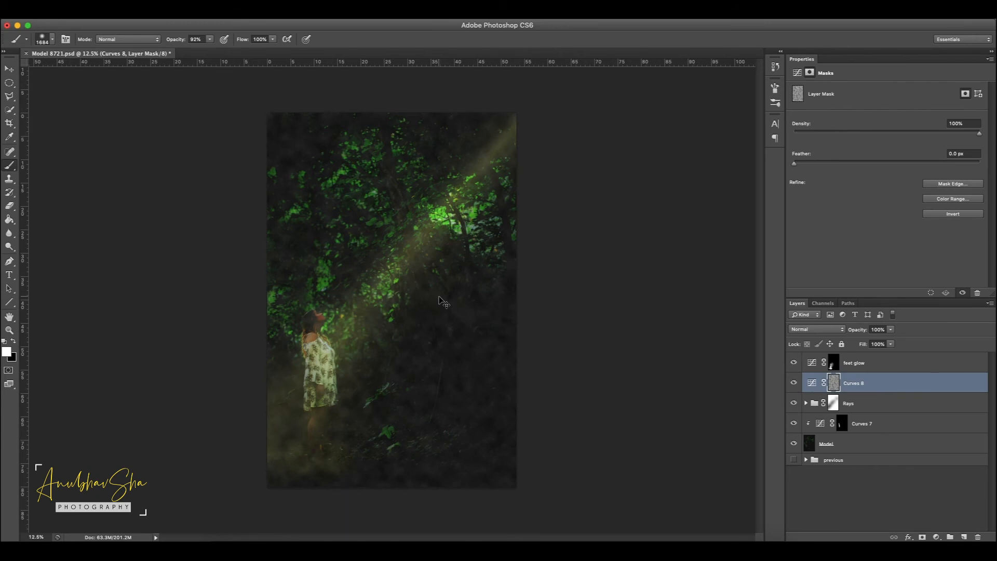
key(ctrl+t)
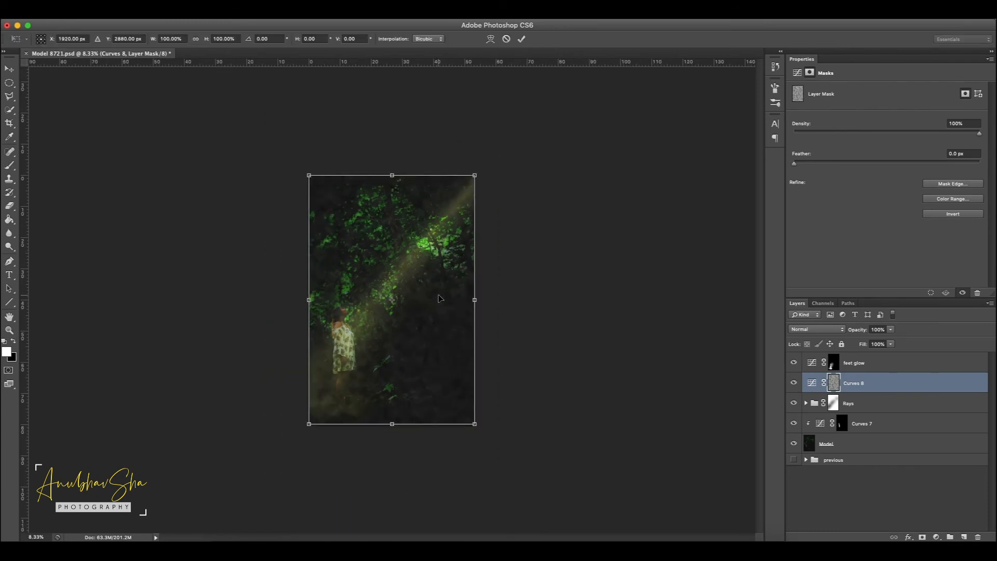
drag(480, 172, 519, 106)
drag(309, 424, 200, 530)
drag(439, 377, 446, 380)
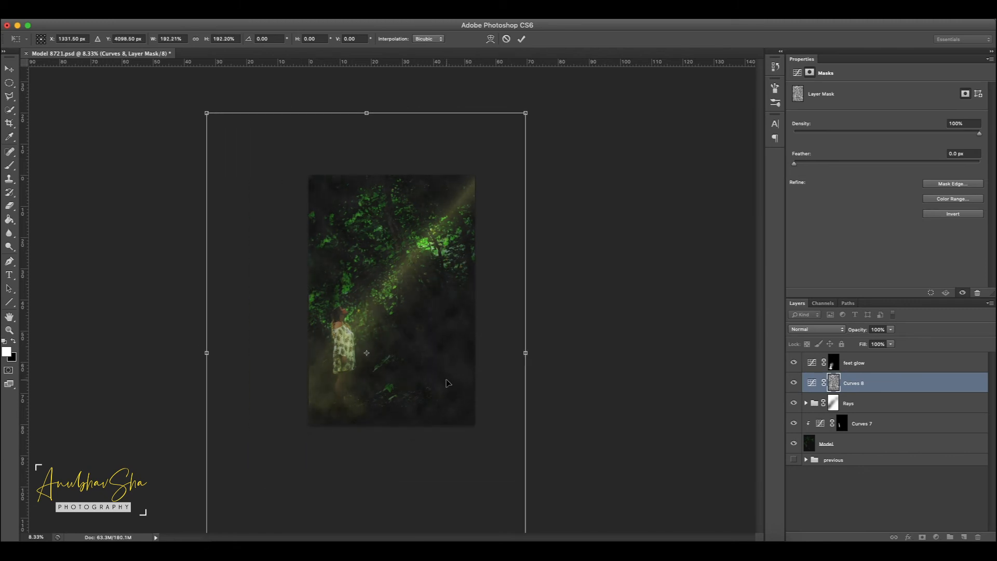
key(Return)
Step: Clear haze from the dark forest outside the beam on the Curves 8 mask with a 2158 px black brush at 100% opacity
key(b)
click(14, 341)
drag(384, 471, 404, 471)
mouse_move(535, 410)
mouse_down()
mouse_move(355, 490)
mouse_move(540, 408)
mouse_move(547, 379)
mouse_move(515, 361)
mouse_move(429, 394)
mouse_move(506, 342)
mouse_move(468, 374)
mouse_move(478, 314)
mouse_move(454, 308)
mouse_move(438, 346)
mouse_up()
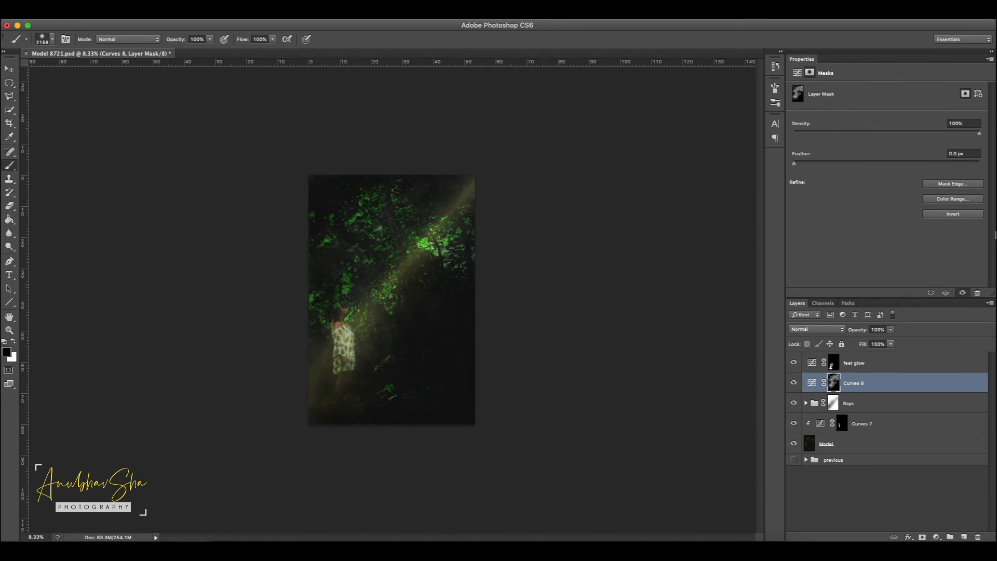
Step: Refine the haze along the light beam on the Curves 8 mask, reducing the brush to 974 px
scroll(398, 286, up, 3)
click(14, 341)
drag(411, 213, 416, 266)
click(52, 39)
click(392, 240)
drag(112, 71, 106, 71)
click(52, 39)
click(411, 251)
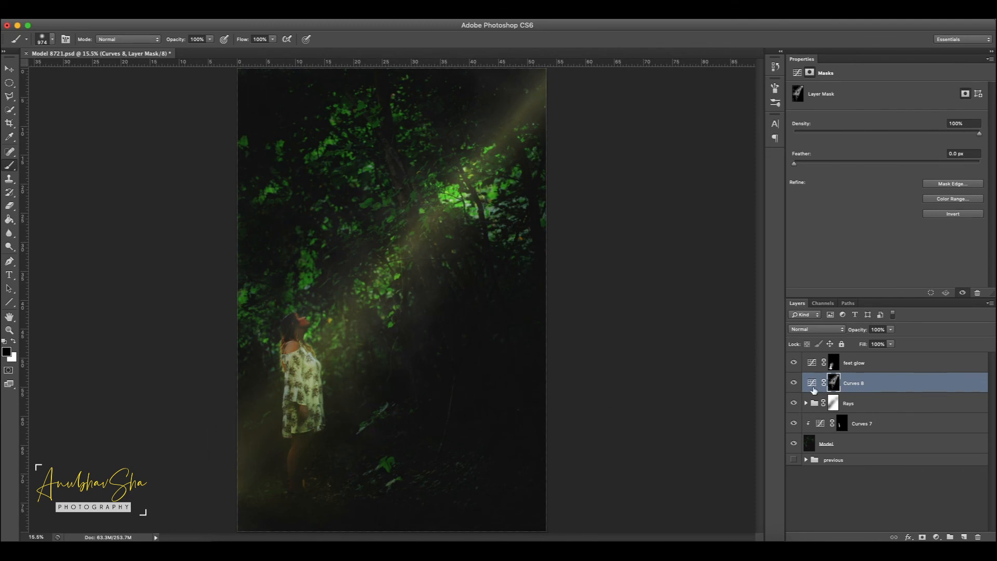
Step: Compare the image with and without Curves 8 and raise its RGB black point slightly further to strengthen the haze
click(794, 383)
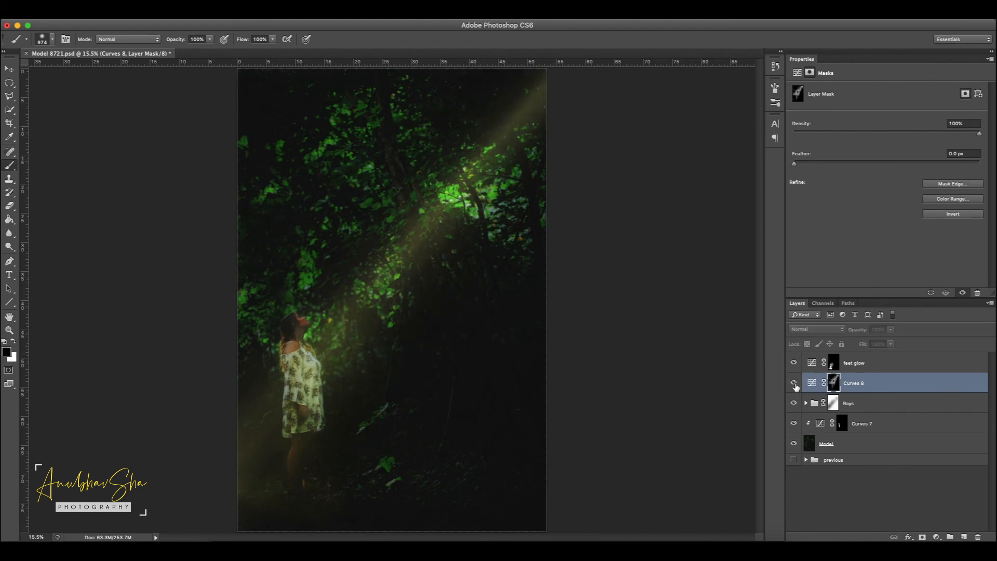
click(795, 384)
click(794, 384)
click(794, 384)
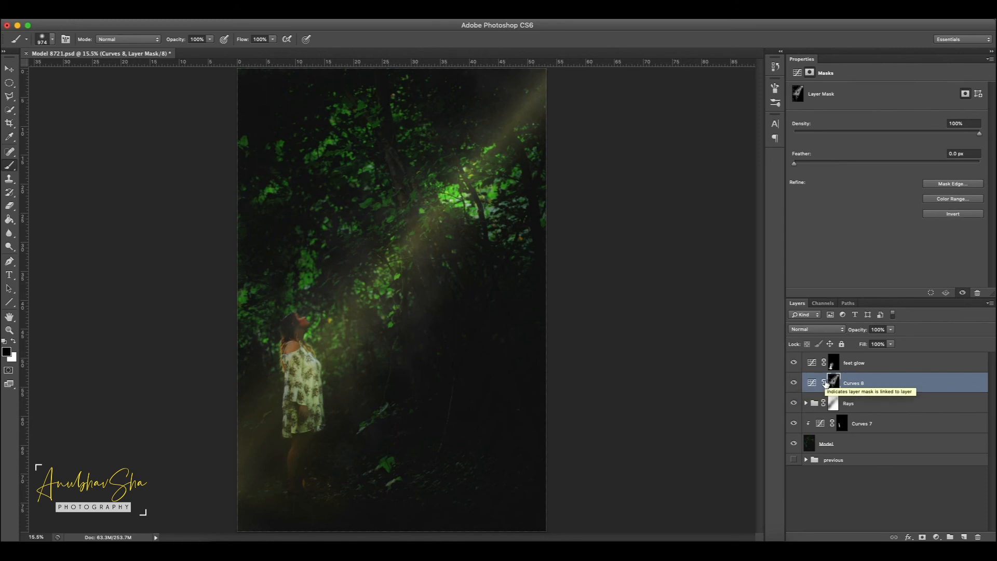
click(811, 383)
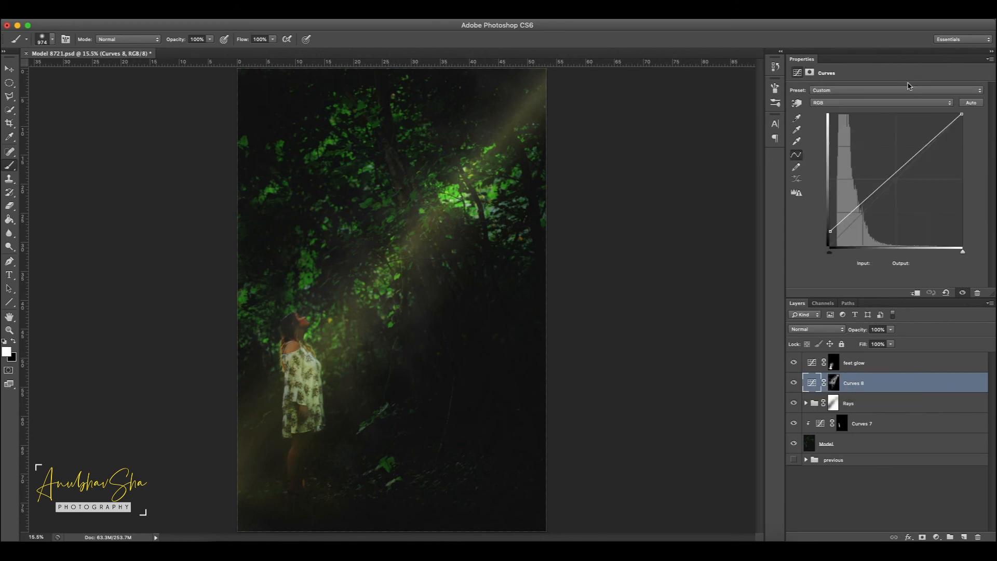
click(875, 103)
click(874, 108)
mouse_move(830, 231)
mouse_down()
mouse_move(825, 220)
mouse_move(828, 229)
mouse_up()
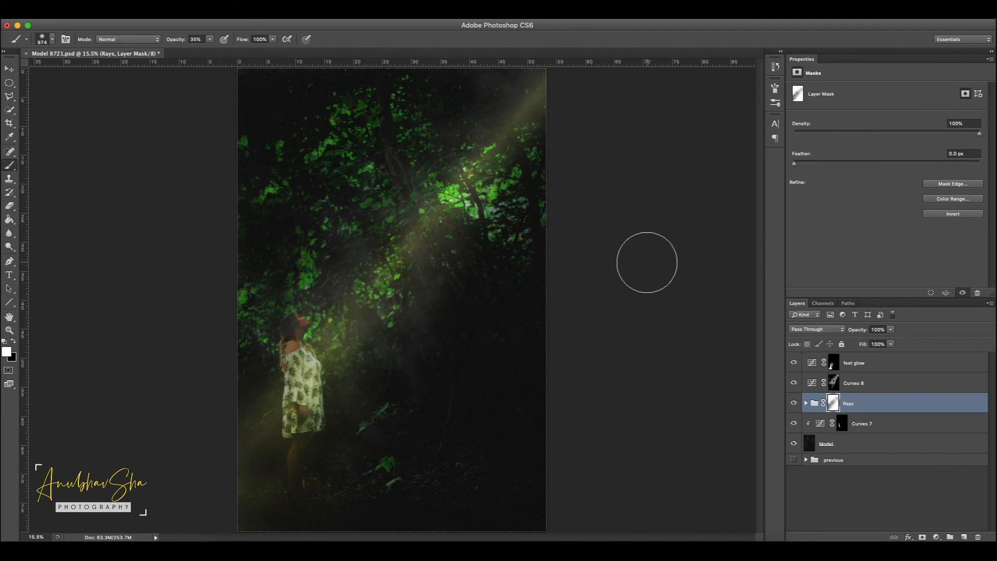
Step: Compare the Model layer alone with the full edit by toggling the visibility of all other layers
alt+click(794, 444)
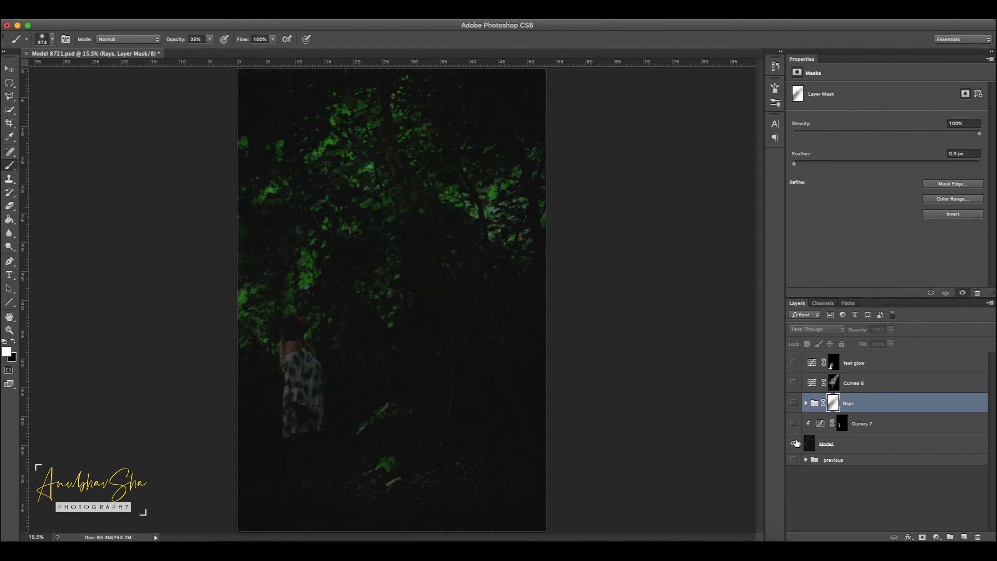
alt+click(794, 444)
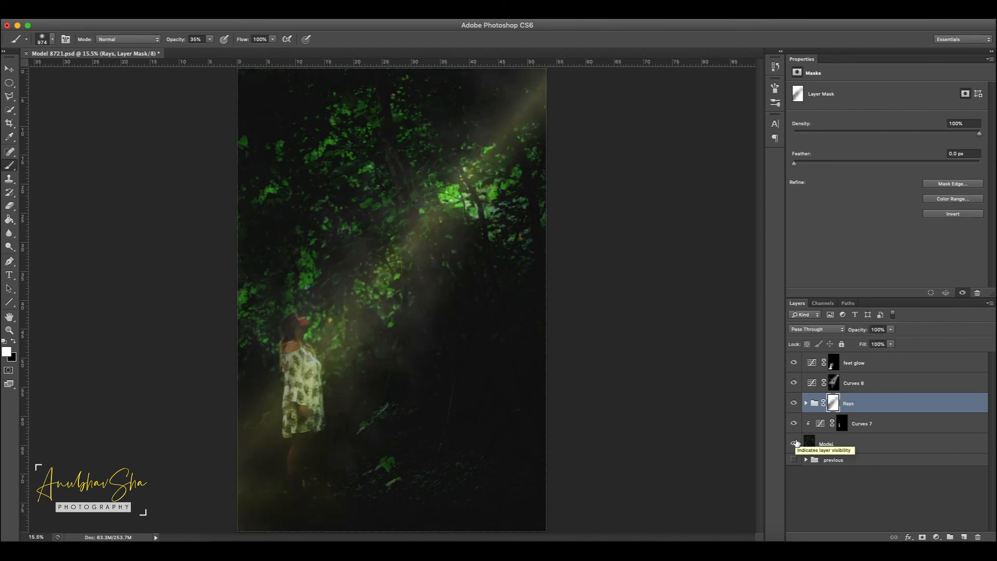
alt+click(794, 444)
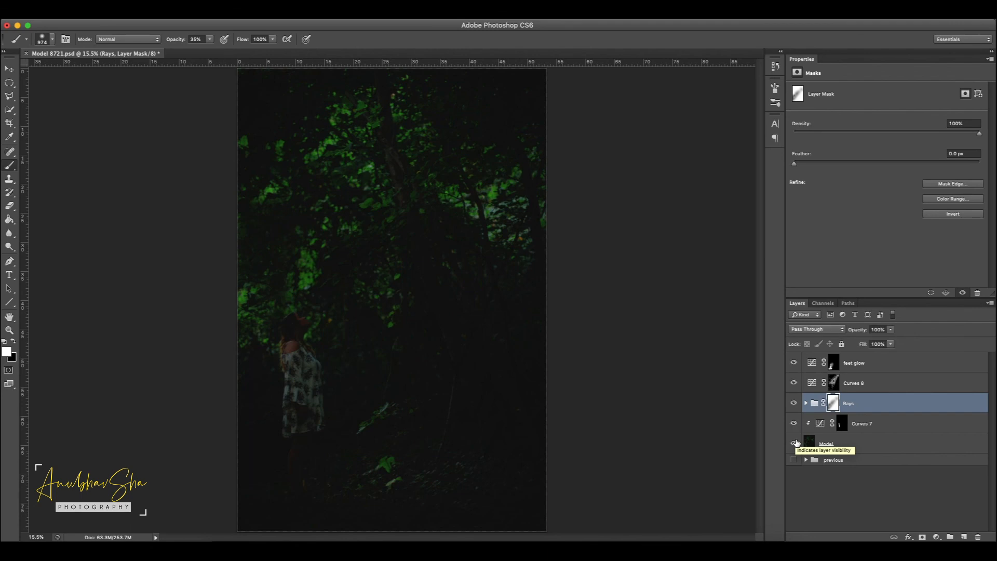
alt+click(793, 443)
alt+click(794, 443)
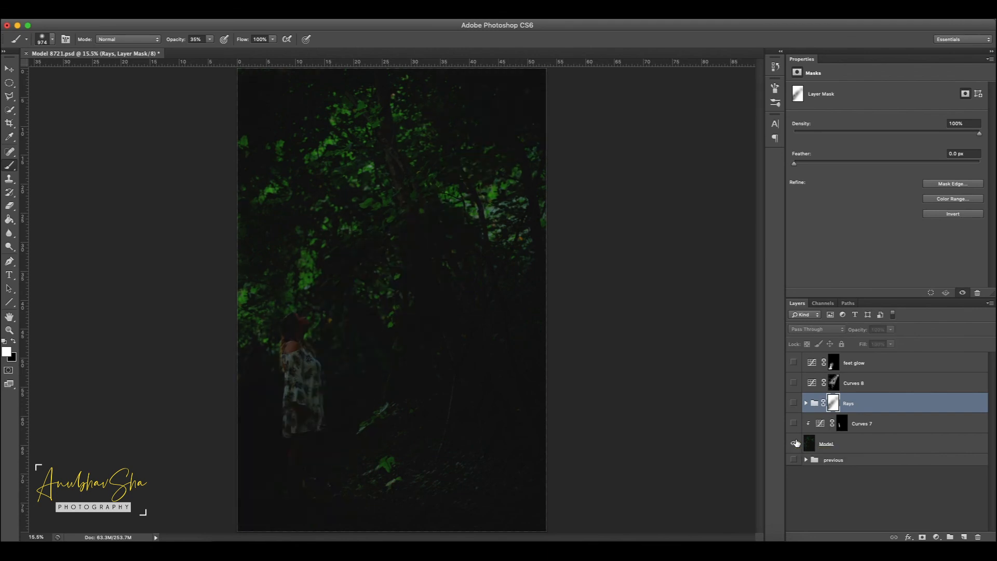
alt+click(794, 444)
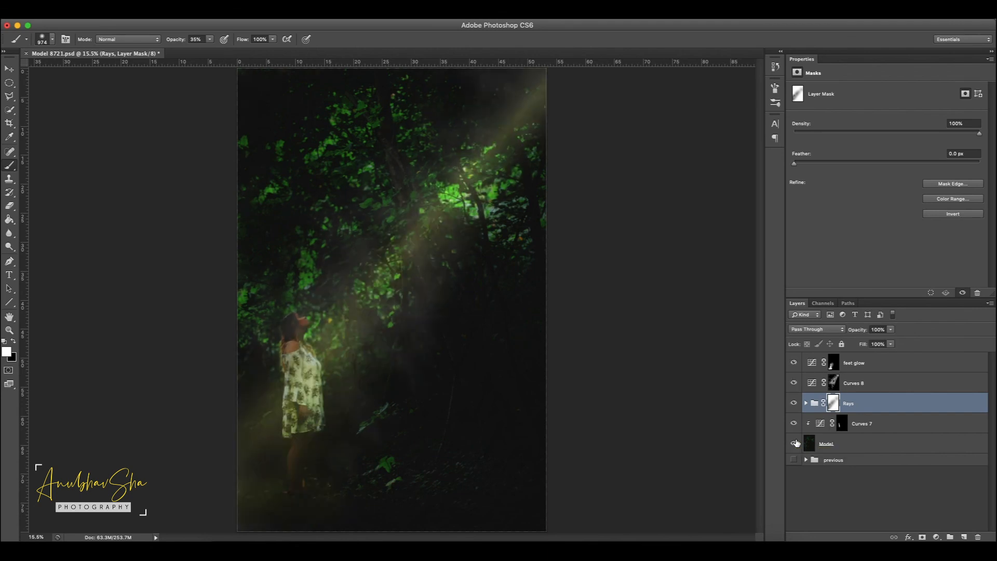